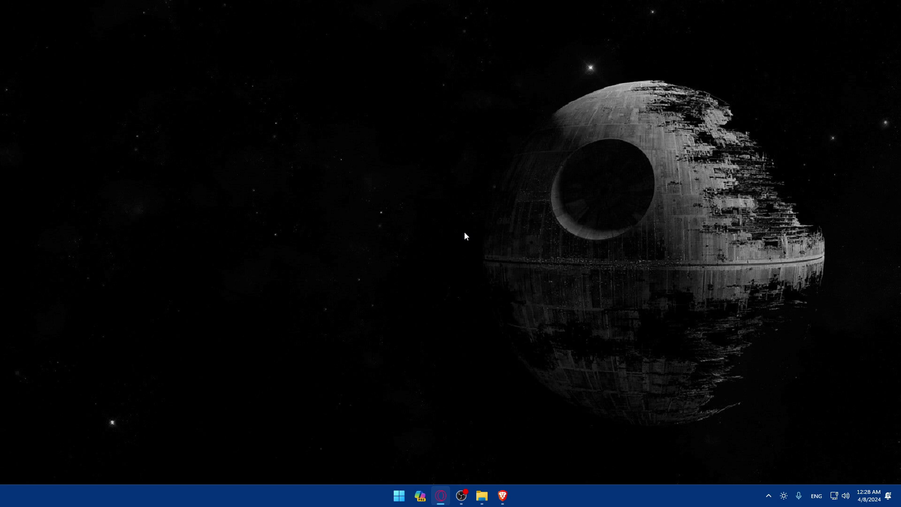
In Brave, run a Google search for 'clickboth' after fixing a typo
left_click(502, 496)
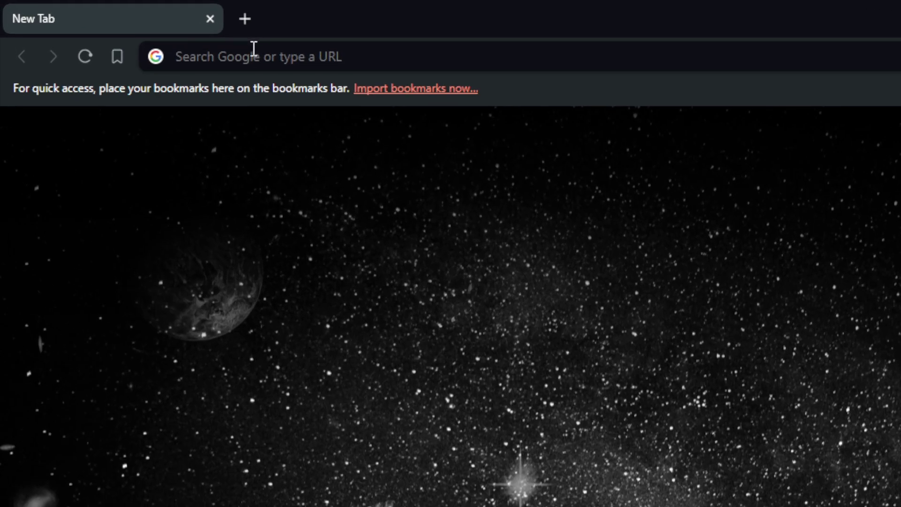
left_click(254, 50)
type("localhost/wordpress/wp-admin/")
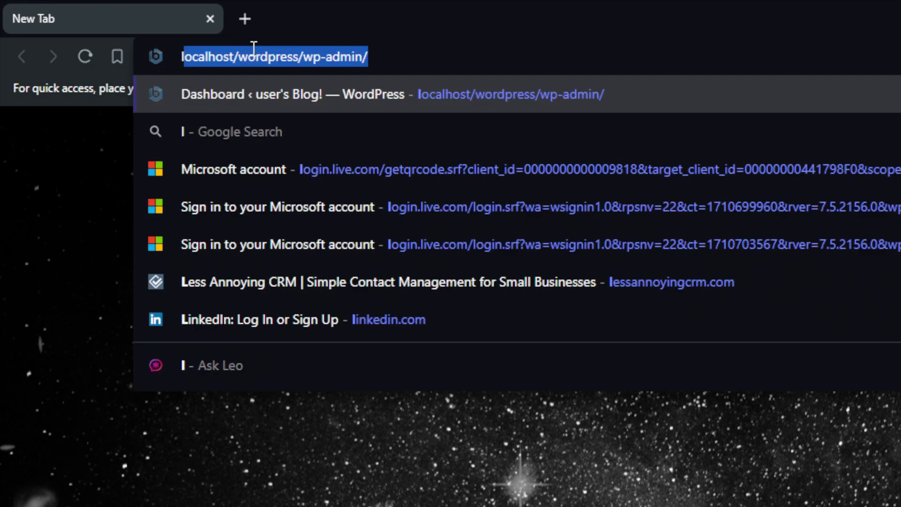
type("click")
key("BackSpace")
key("BackSpace")
key("BackSpace")
key("BackSpace")
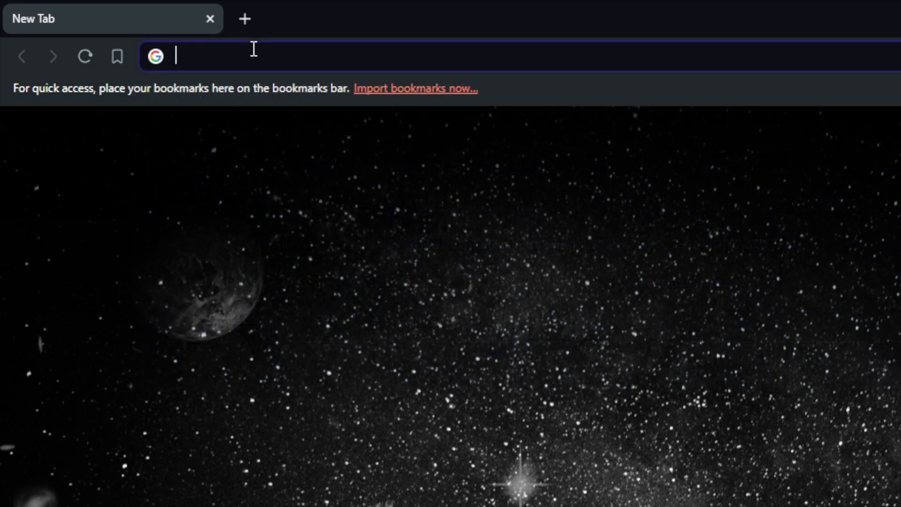
type("clickb")
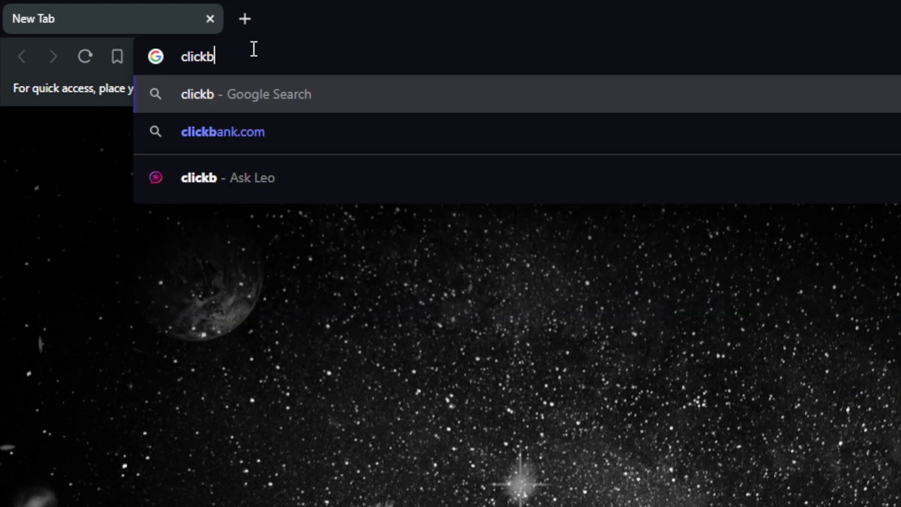
type("oth")
key("Return")
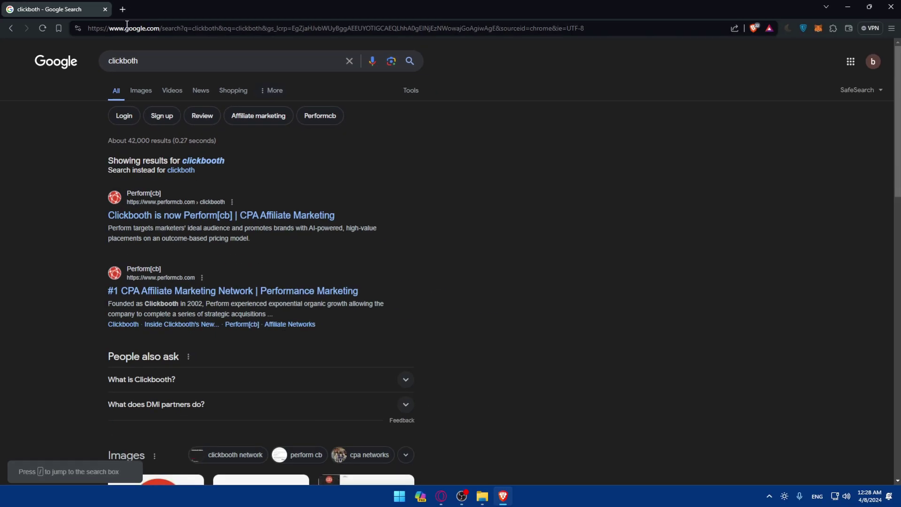
Open the 'Clickbooth is now Perform[cb]' result and read its 2020 merger intro
left_click(214, 165)
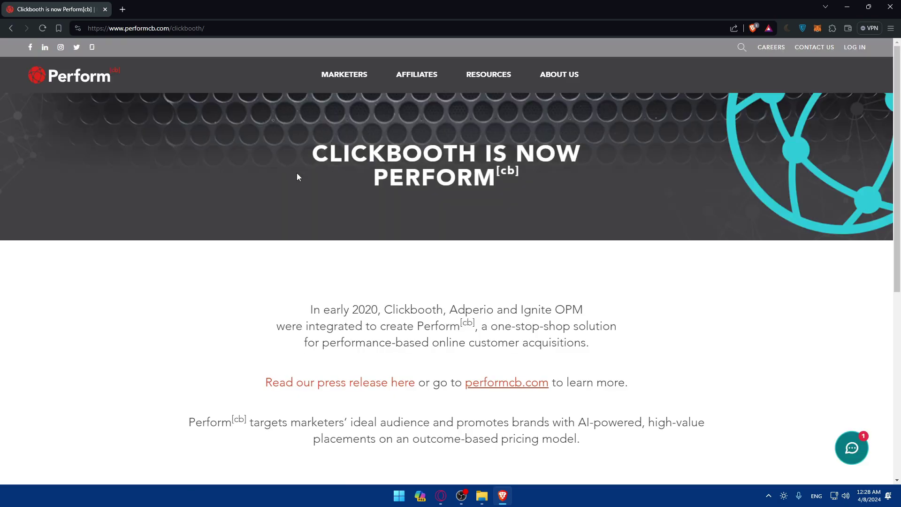
scroll(307, 309, "down", 2)
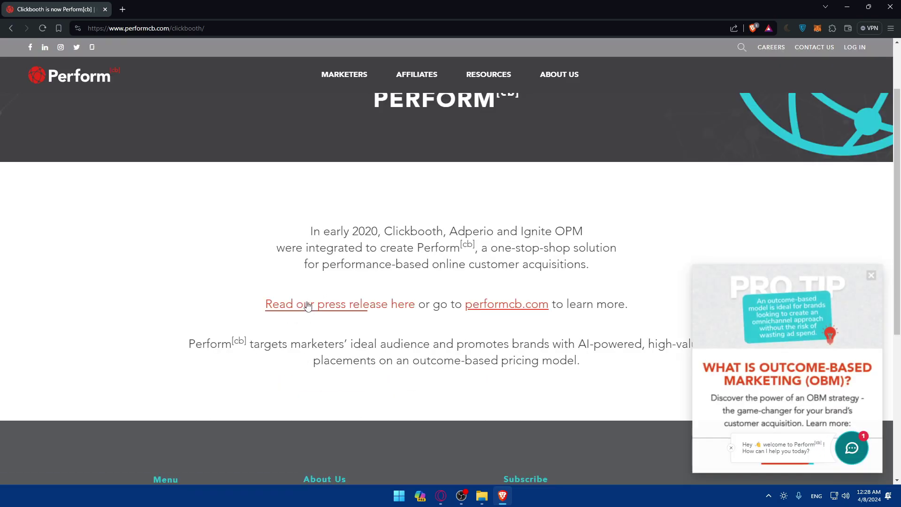
scroll(302, 380, "up", 2)
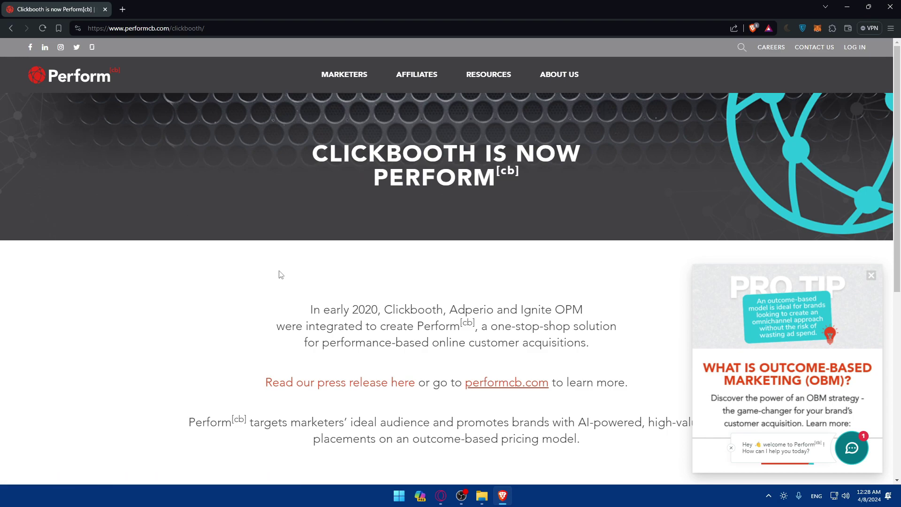
left_click_drag(308, 311, 377, 310)
left_click(394, 309)
scroll(435, 359, "down", 1)
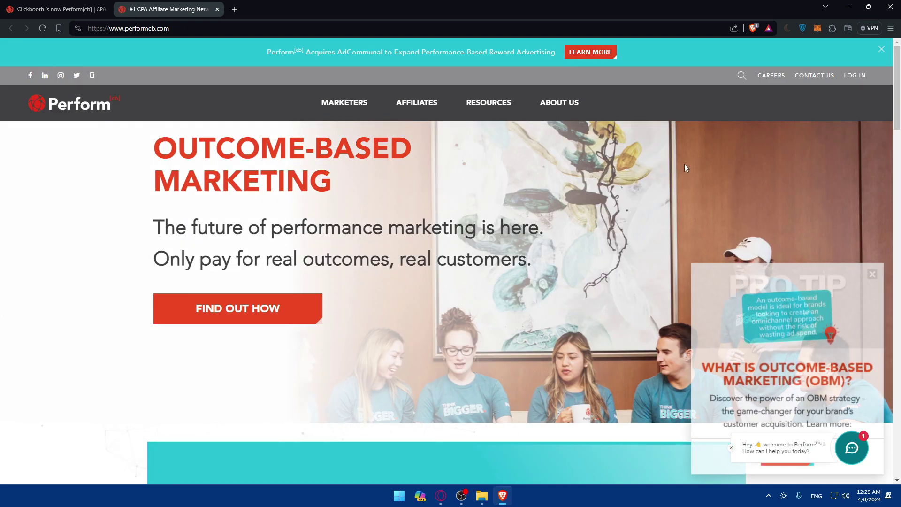
scroll(626, 183, "down", 2)
scroll(627, 183, "up", 2)
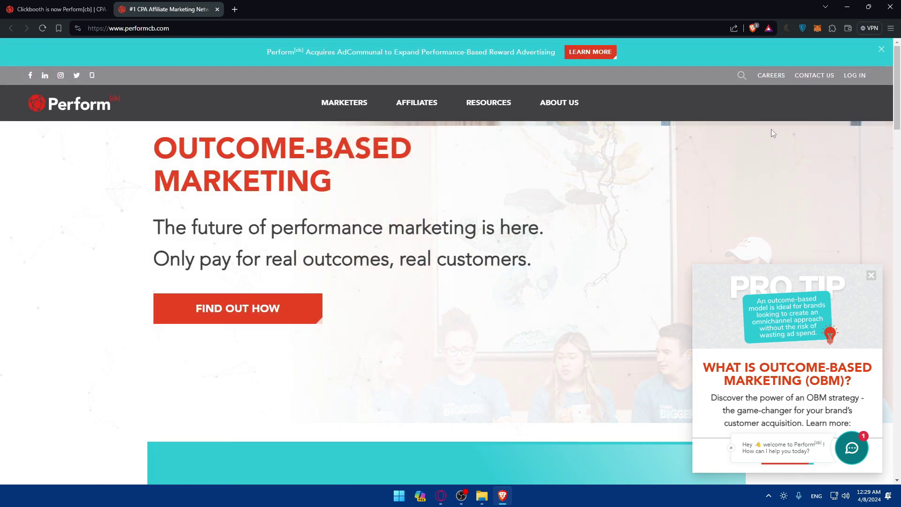
Go from the Perform[cb] login page to the affiliate application via APPLY NOW
left_click(850, 76)
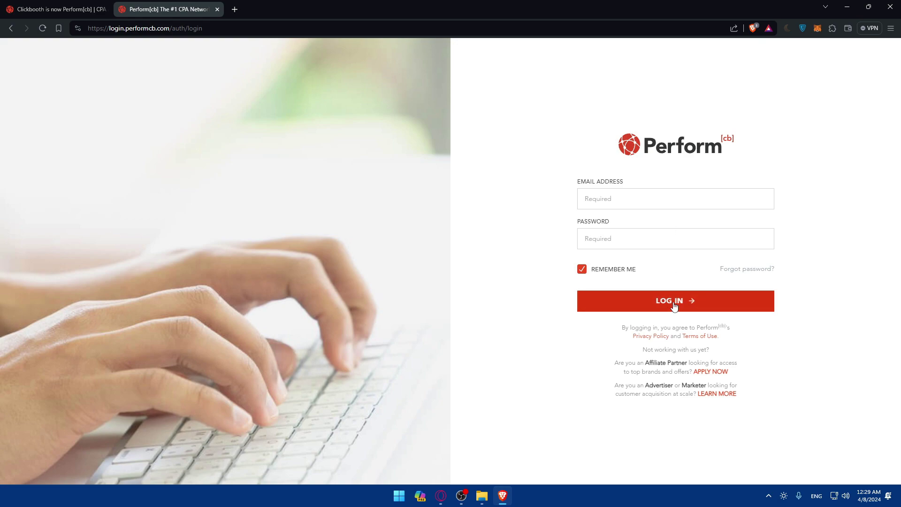
left_click(706, 373)
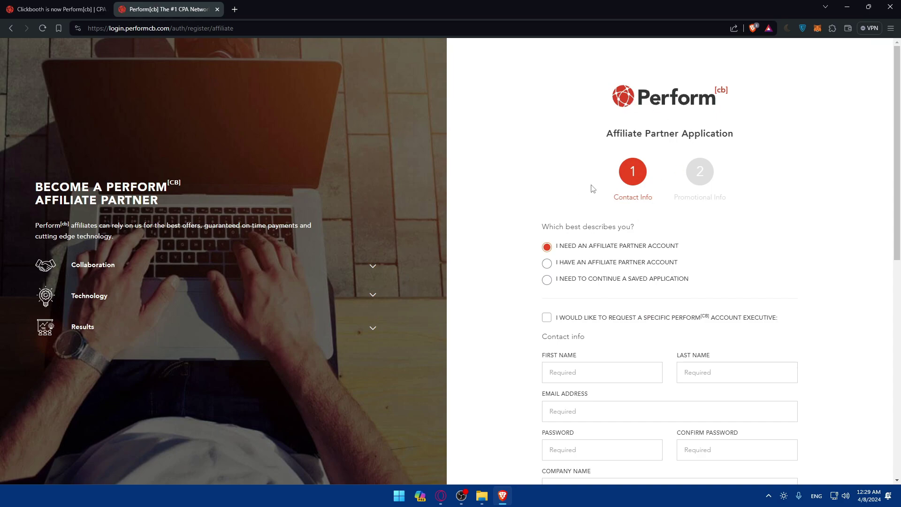
scroll(622, 208, "down", 1)
scroll(622, 207, "down", 2)
scroll(622, 208, "down", 3)
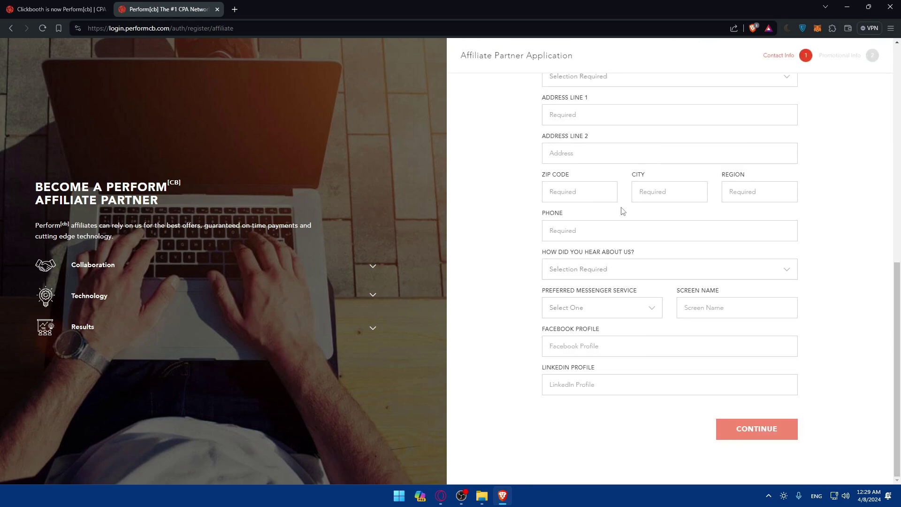
scroll(622, 209, "up", 6)
scroll(622, 210, "down", 5)
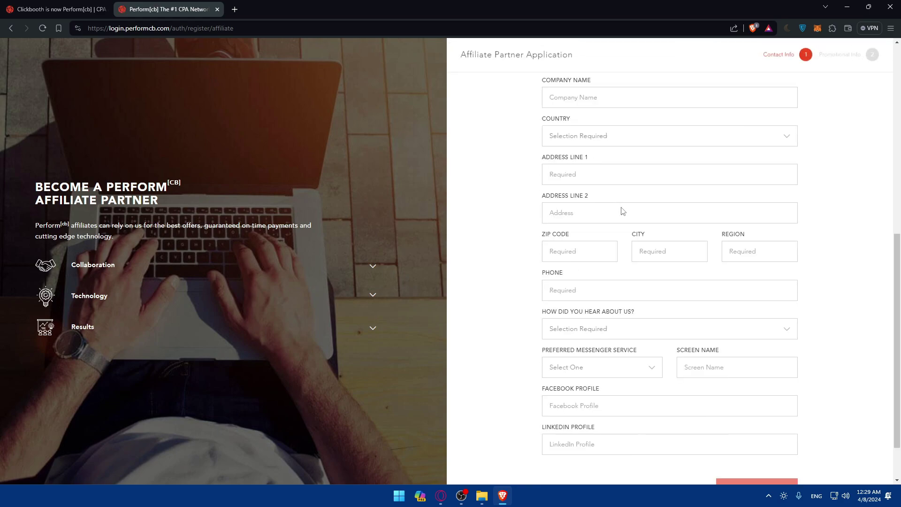
scroll(622, 211, "up", 4)
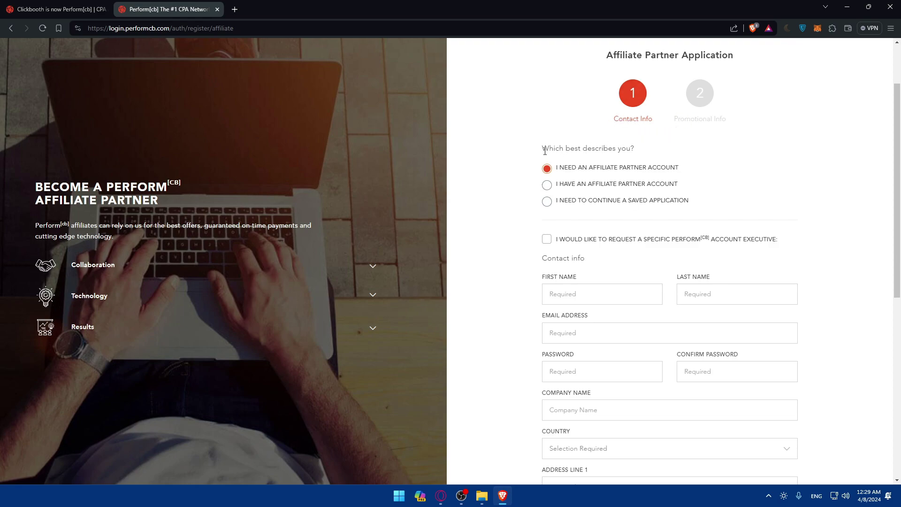
left_click_drag(533, 149, 670, 149)
left_click(671, 150)
Toggle the specific account executive checkbox on and off, leaving it unchecked
left_click(638, 246)
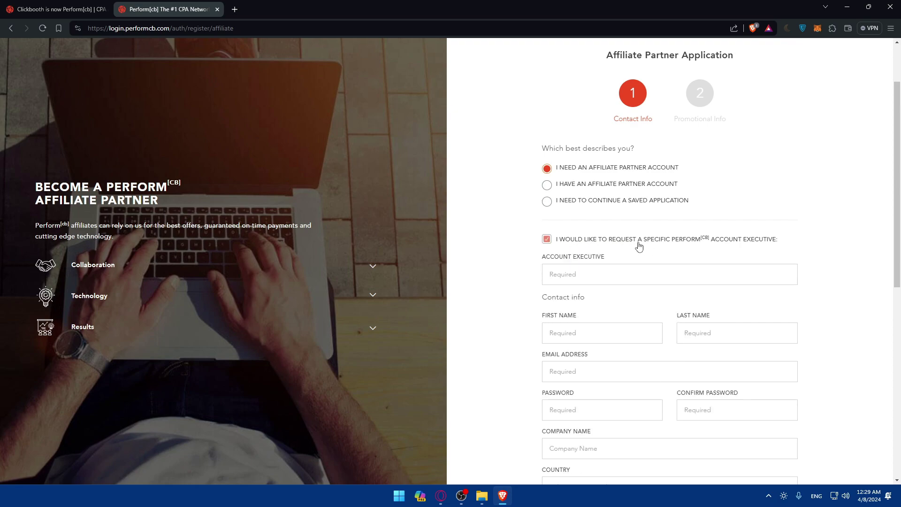
left_click(610, 246)
left_click(606, 240)
left_click(565, 240)
Fill in first name, last name, email, password and confirmation, and company name 'tester'
left_click(584, 294)
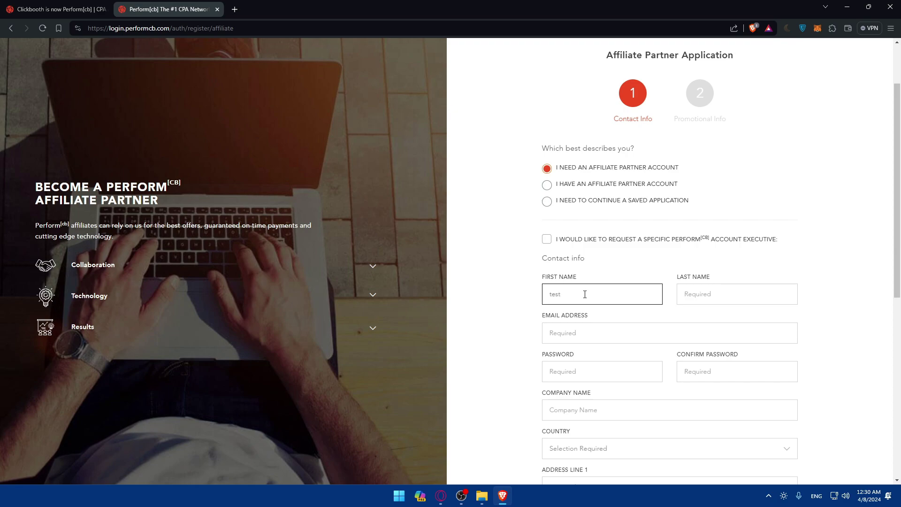
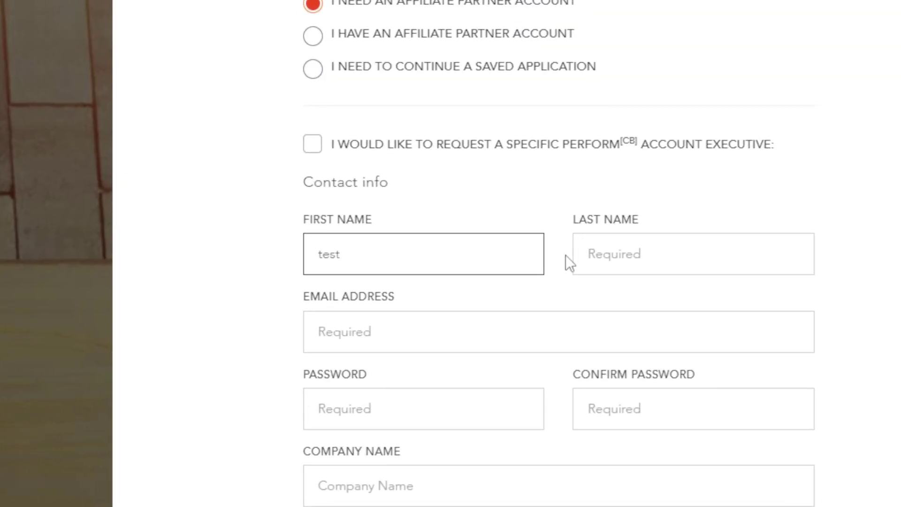
left_click(655, 253)
type("tester")
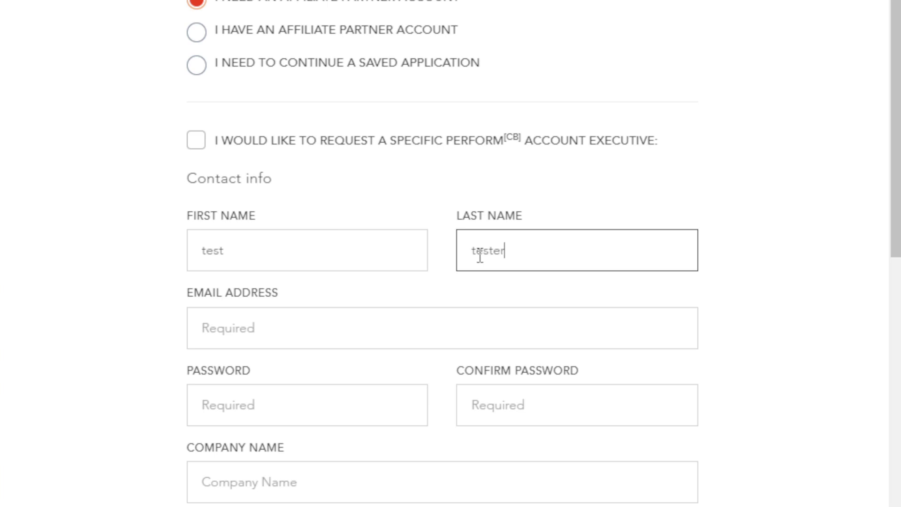
left_click(409, 316)
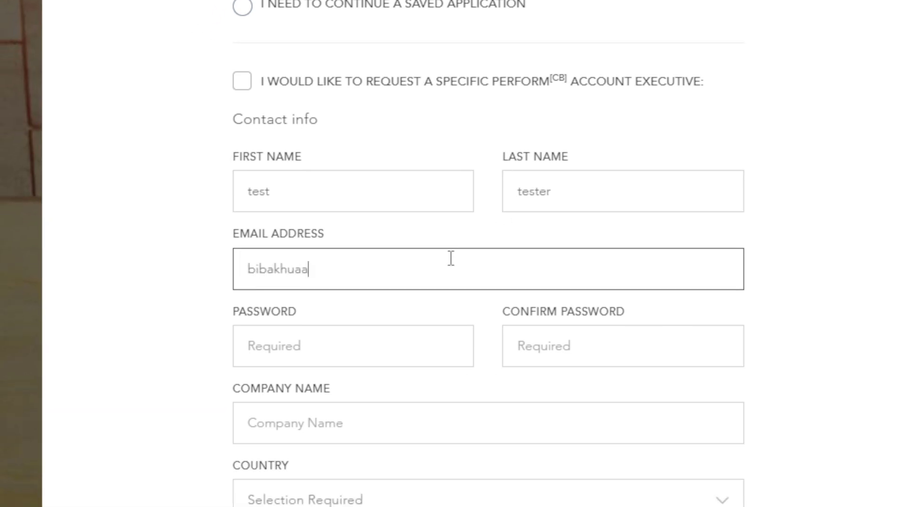
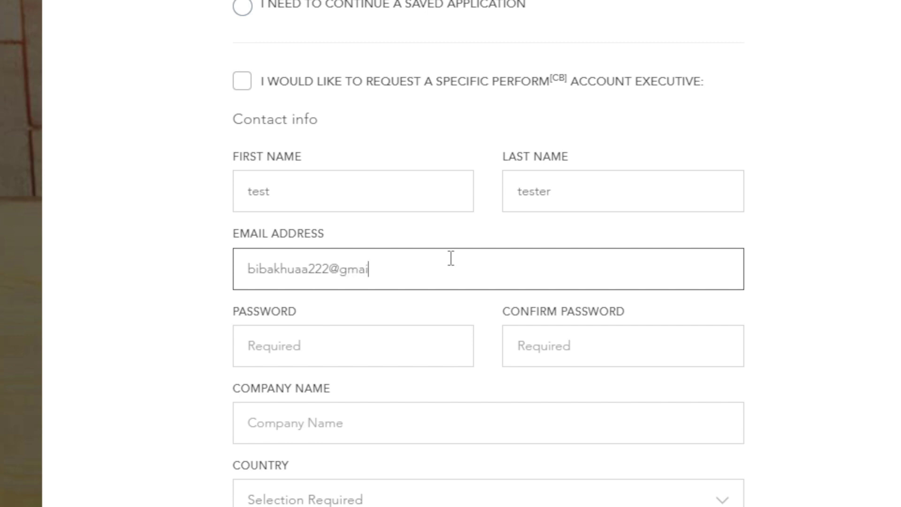
left_click(325, 351)
type("b")
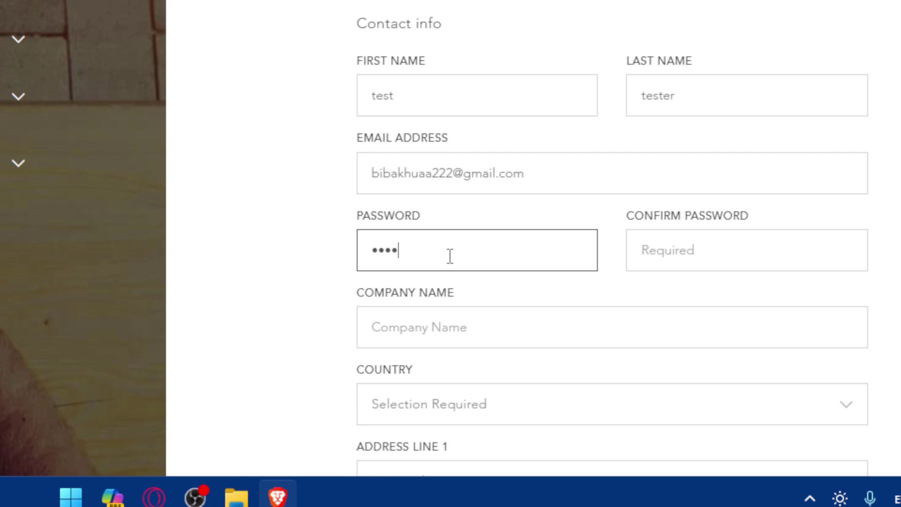
left_click(693, 252)
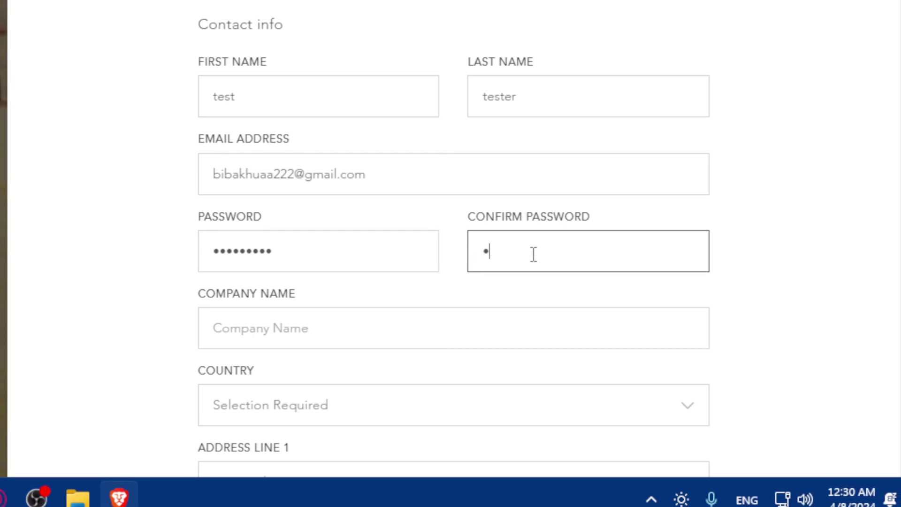
scroll(523, 255, "down", 2)
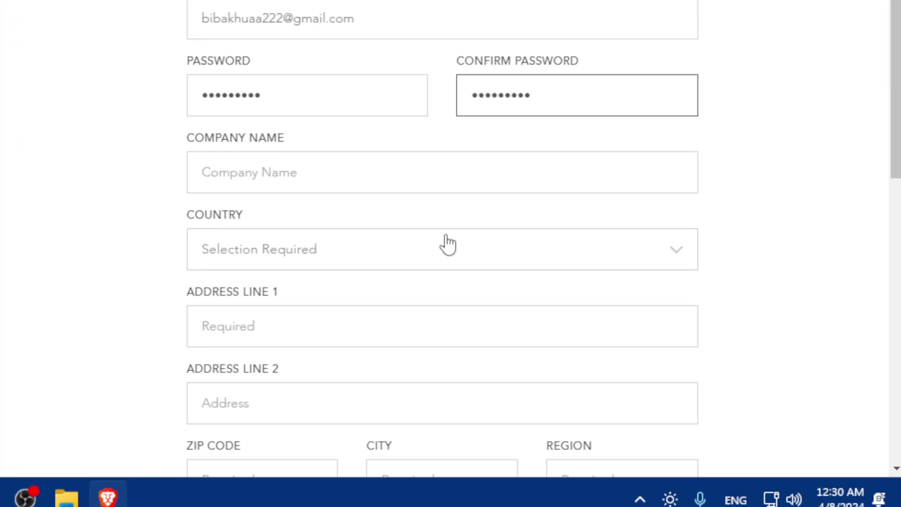
left_click(443, 176)
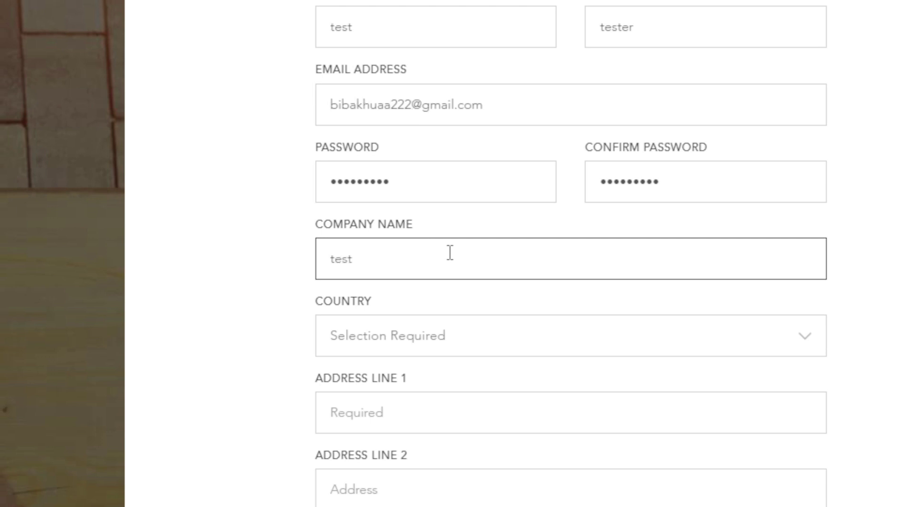
scroll(450, 253, "down", 2)
Set country to United States, autofill the saved address, and choose Texas
left_click(441, 236)
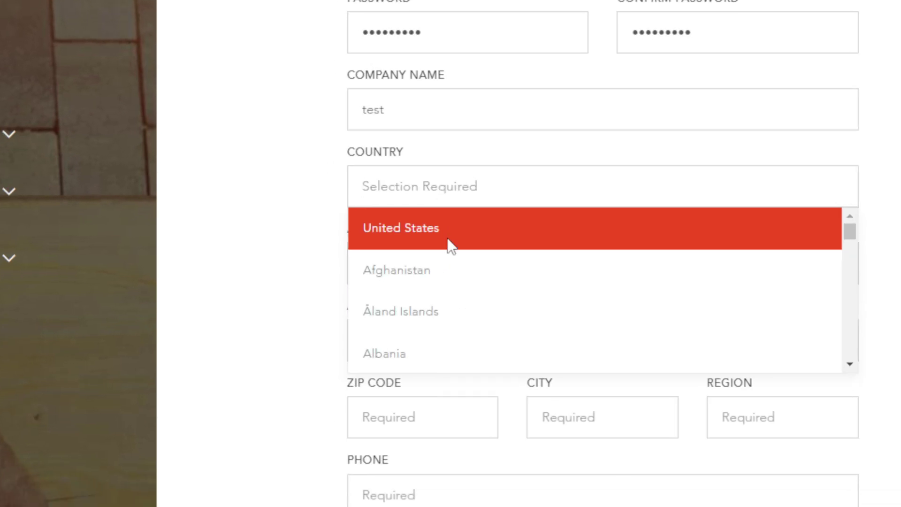
left_click(448, 239)
left_click(438, 270)
left_click(473, 317)
scroll(453, 268, "down", 3)
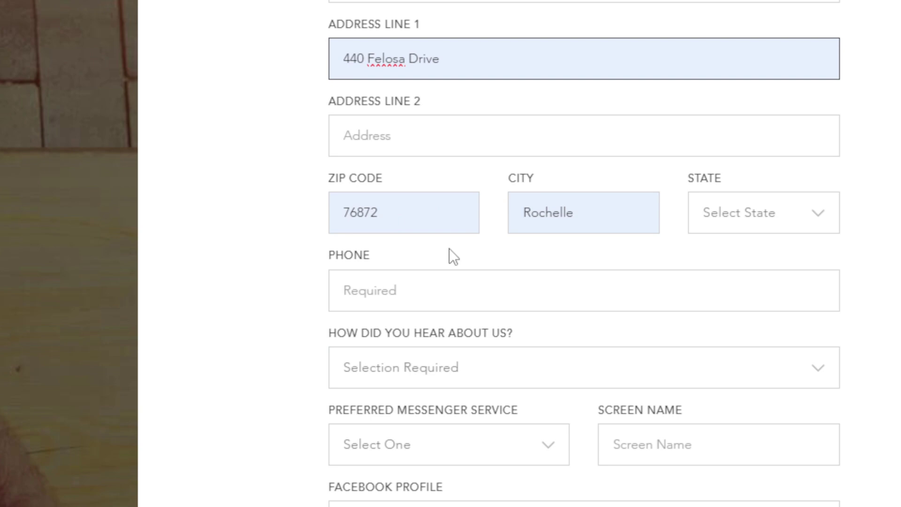
left_click(711, 212)
type("te")
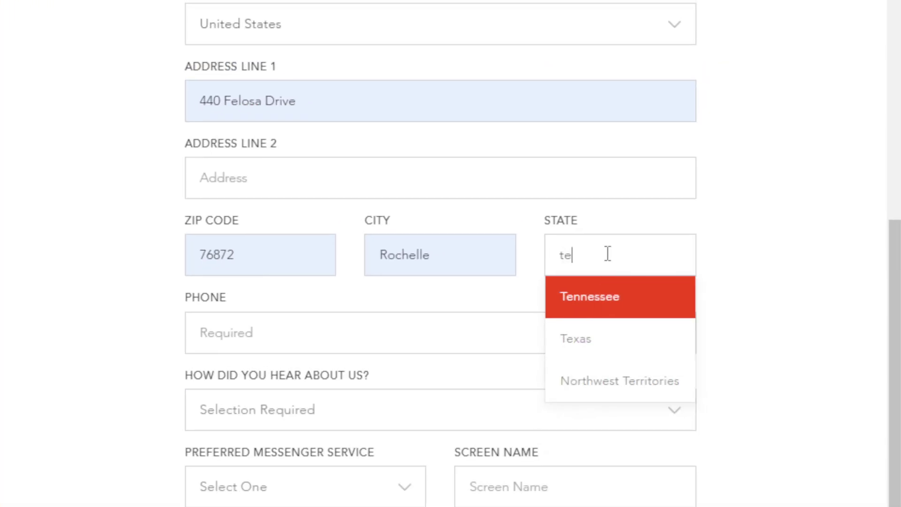
type("xa")
key("Return")
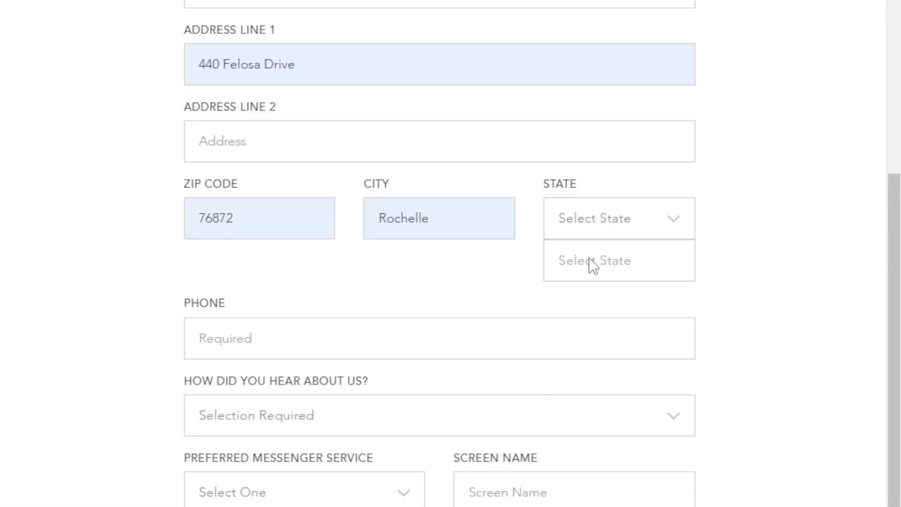
Enter the phone number, choose Social Media as referral source and Google as messenger
left_click(394, 334)
type("2020")
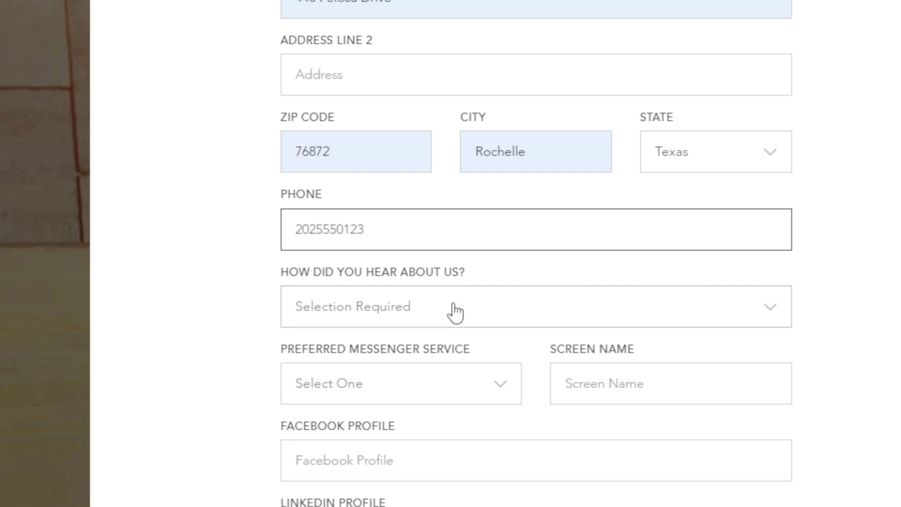
left_click(452, 328)
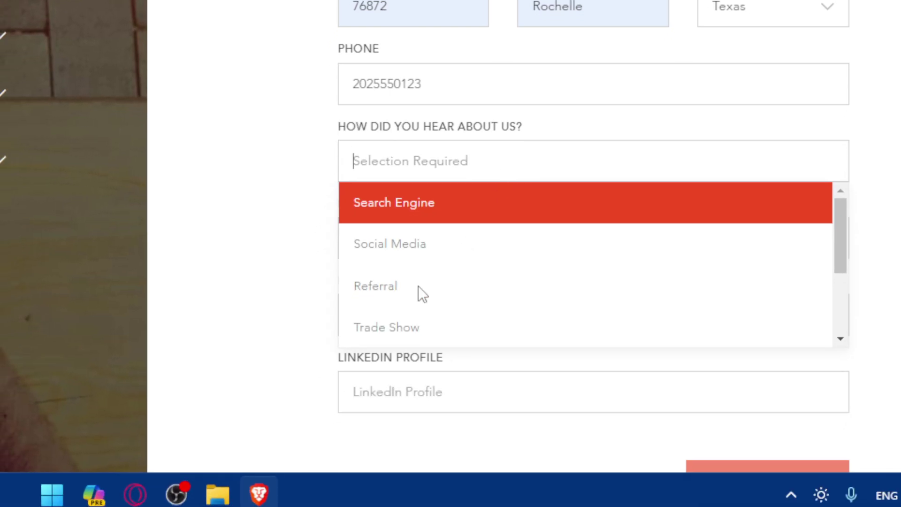
left_click(422, 247)
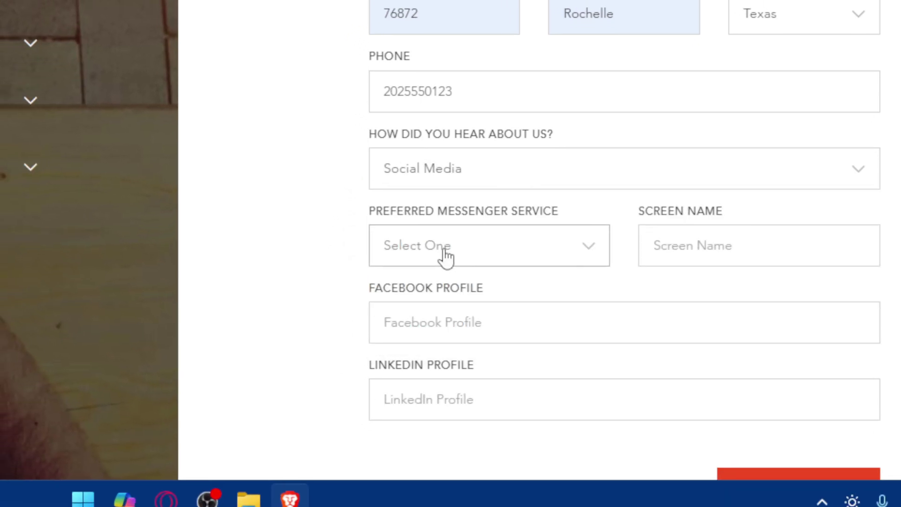
left_click(450, 264)
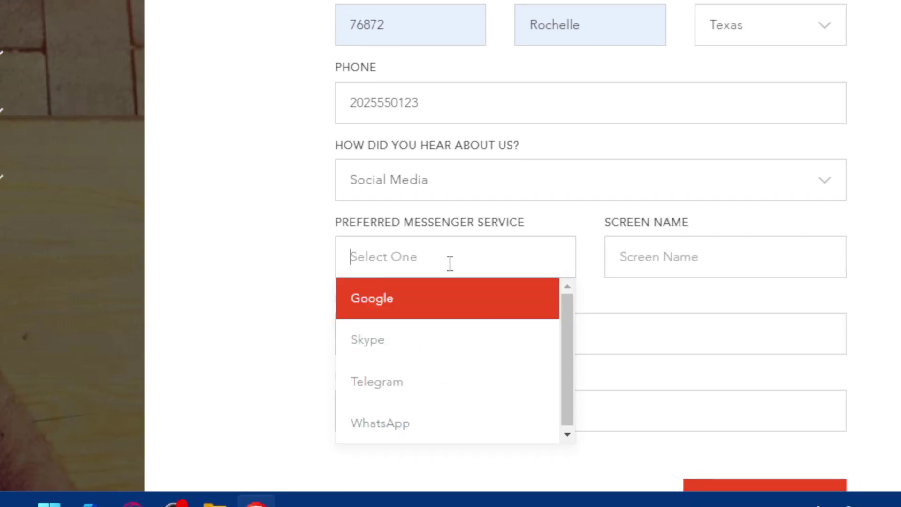
left_click(419, 301)
Fill in the screen name, Facebook profile and LinkedIn profile
left_click(527, 255)
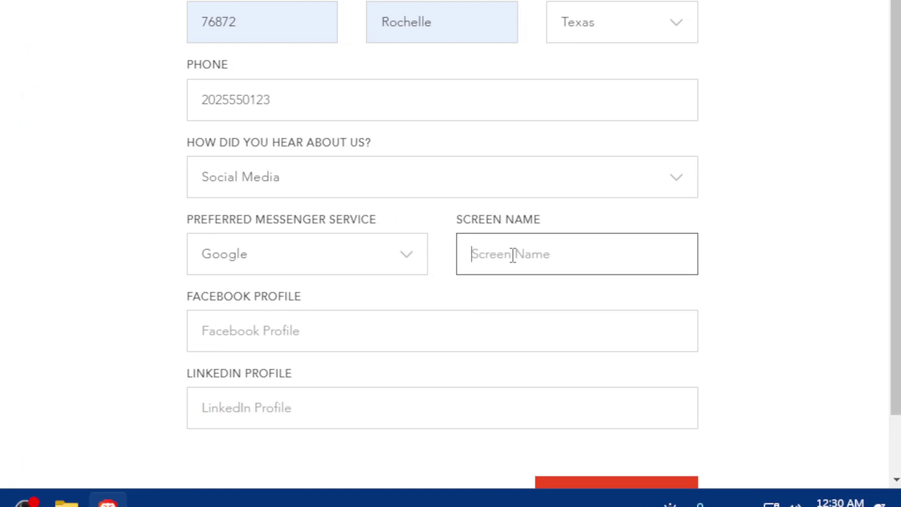
type("omix")
left_click(404, 325)
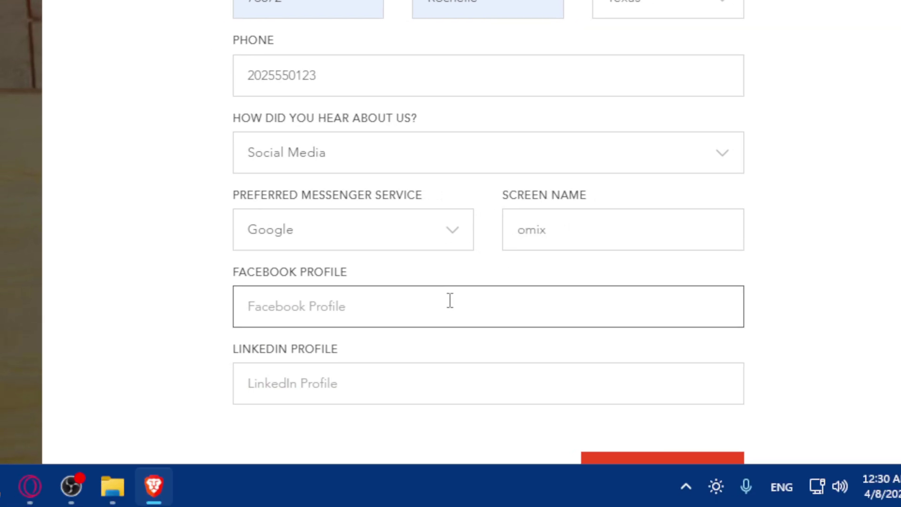
type("tester")
left_click(393, 388)
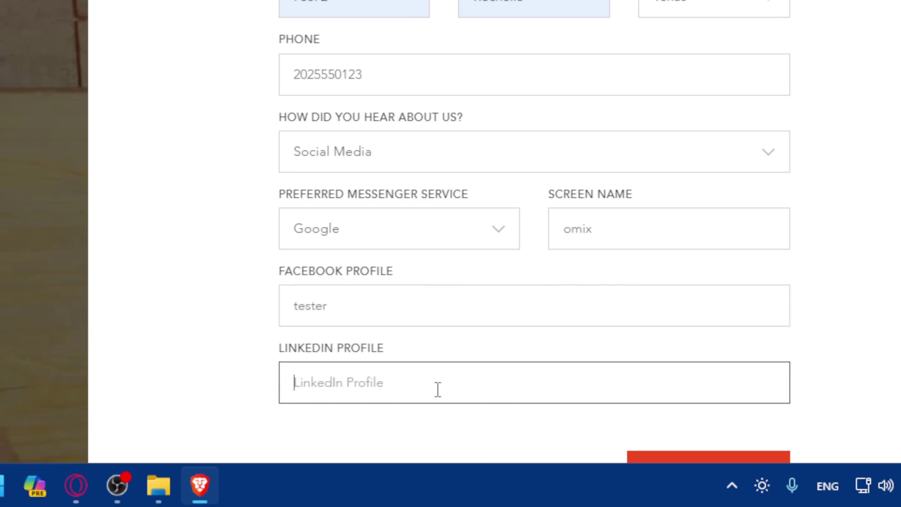
type("test")
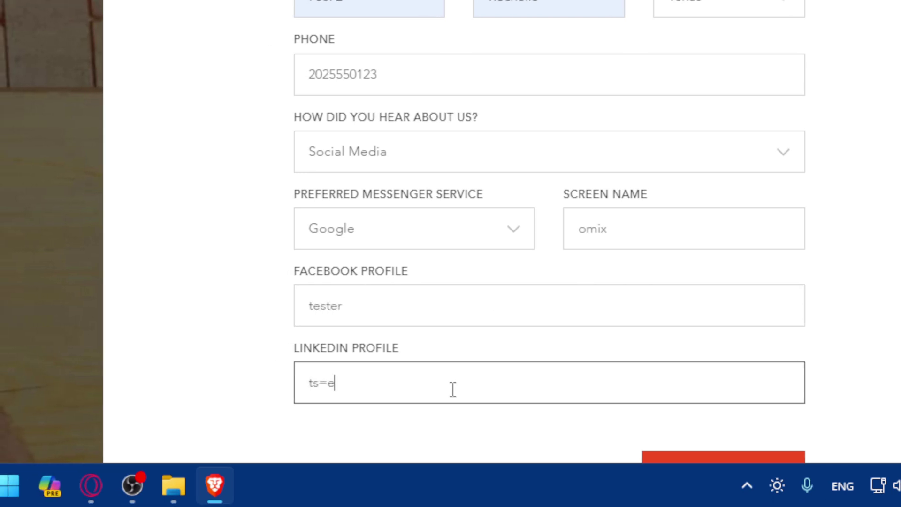
type("er")
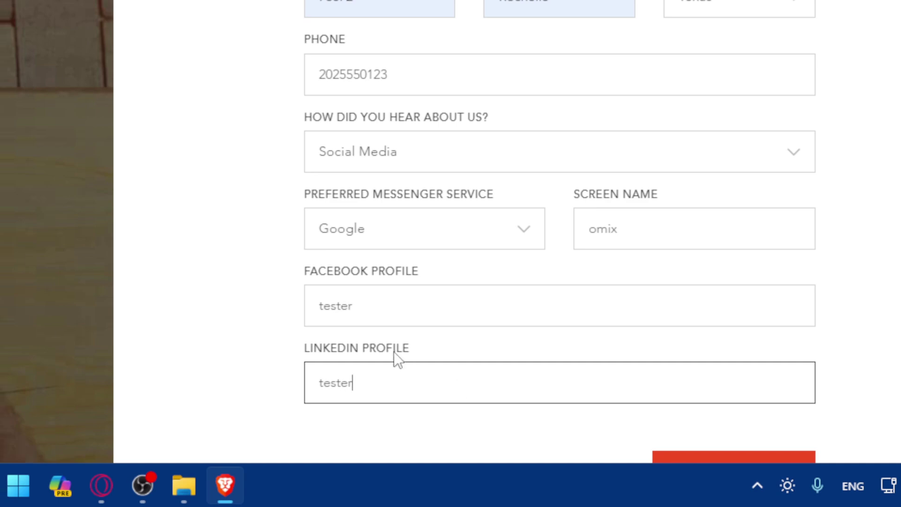
Continue past contact info and enter 'social media/youtube channel' as promotional methods
left_click(614, 365)
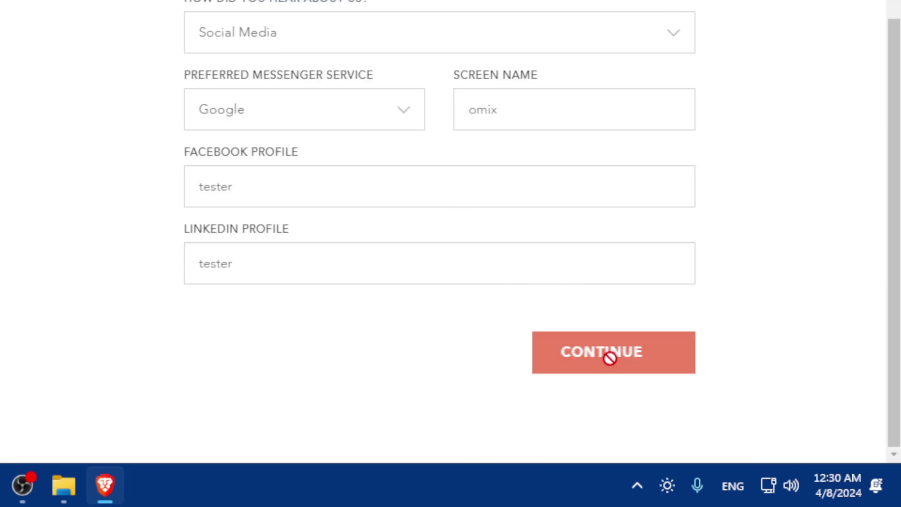
scroll(660, 313, "down", 5)
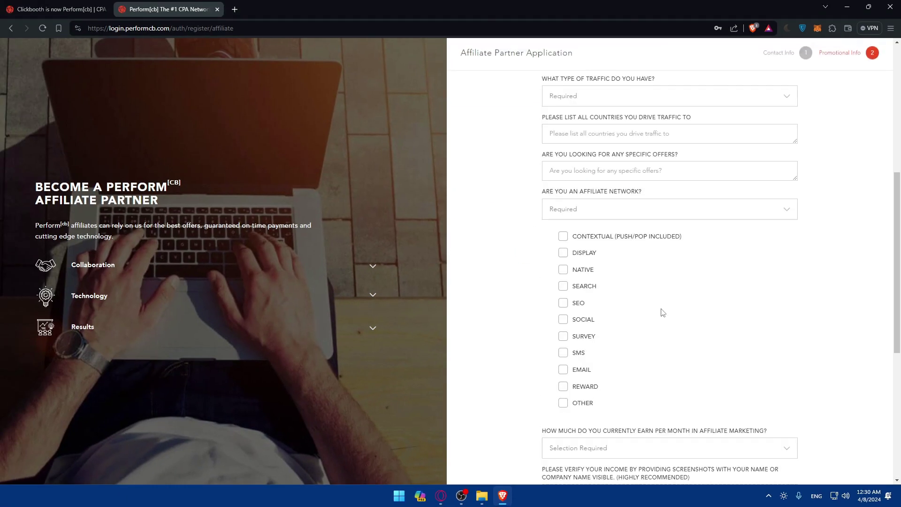
scroll(662, 311, "up", 5)
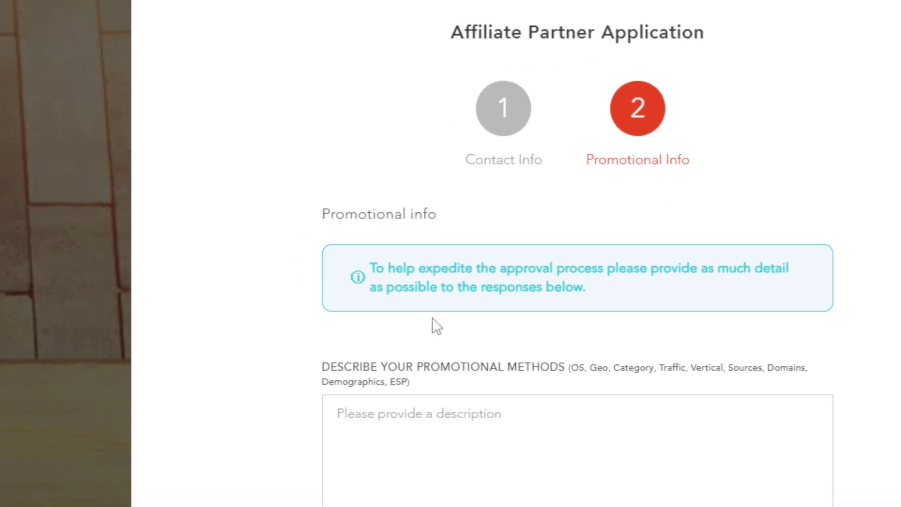
left_click(490, 310)
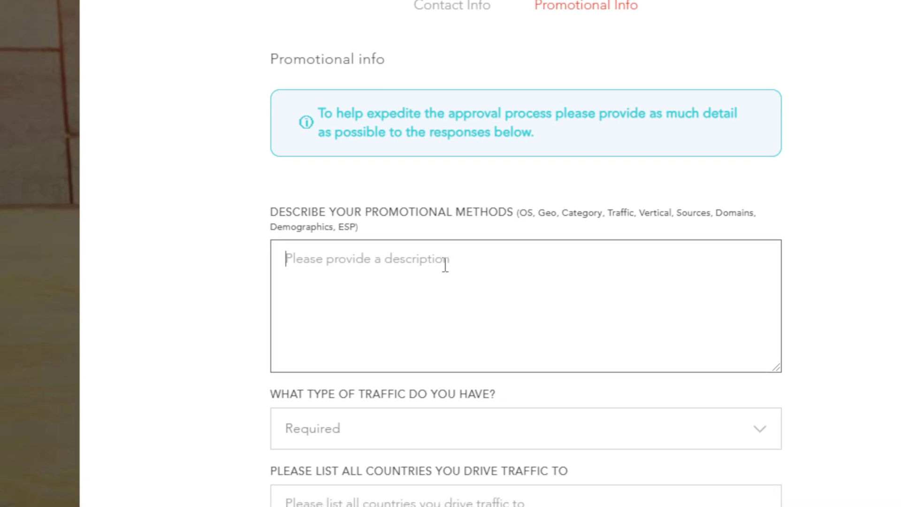
type("social")
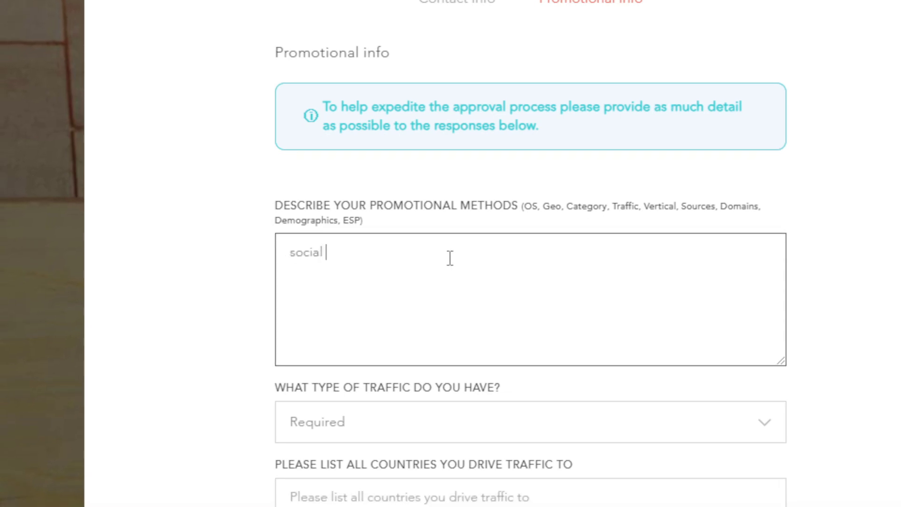
type("ube ")
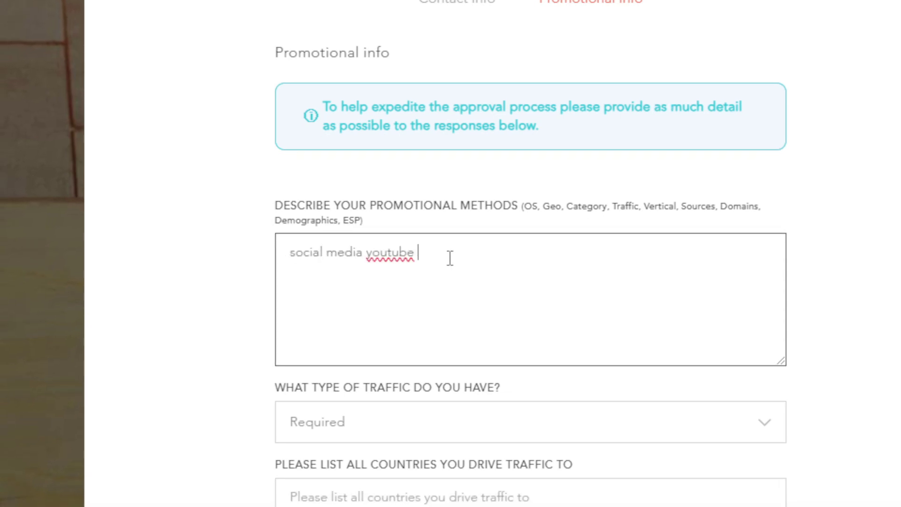
type("hannel")
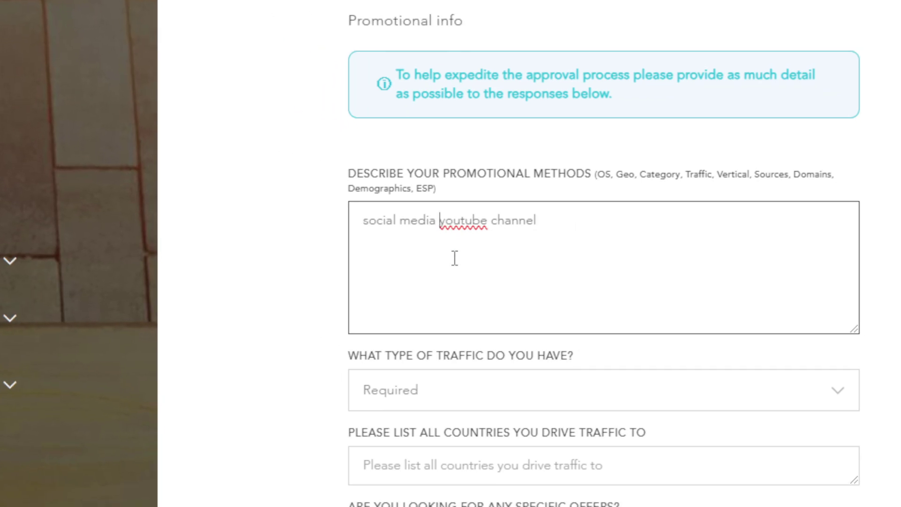
key("BackSpace")
type("/")
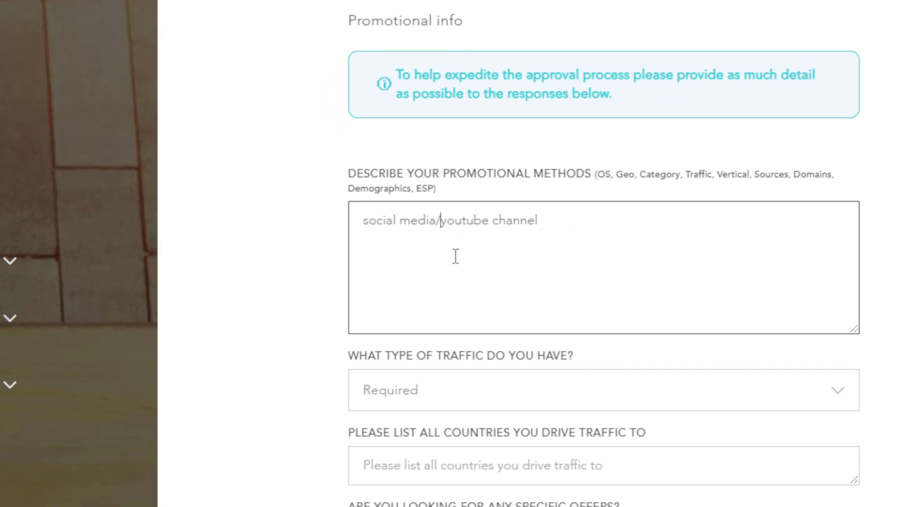
scroll(459, 298, "down", 2)
Set traffic type to Both and enter 'united state' as the traffic countries
left_click(451, 317)
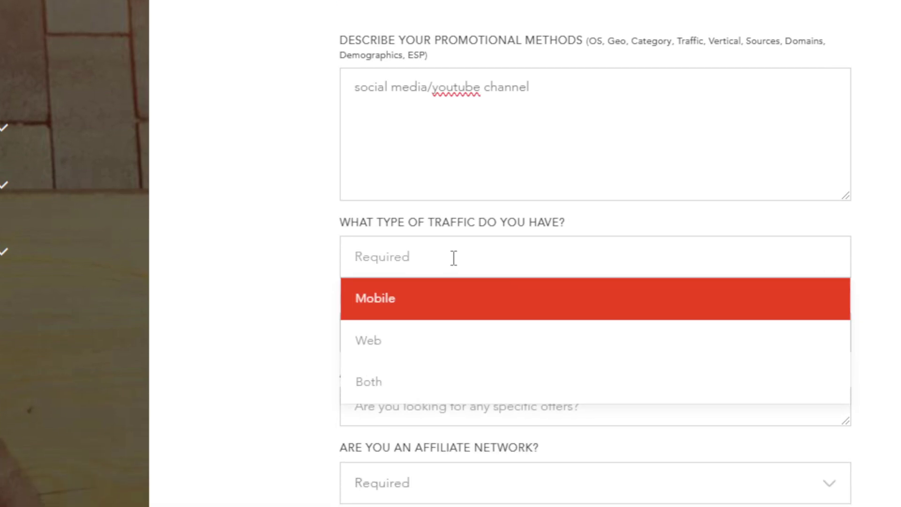
left_click(431, 340)
left_click(451, 256)
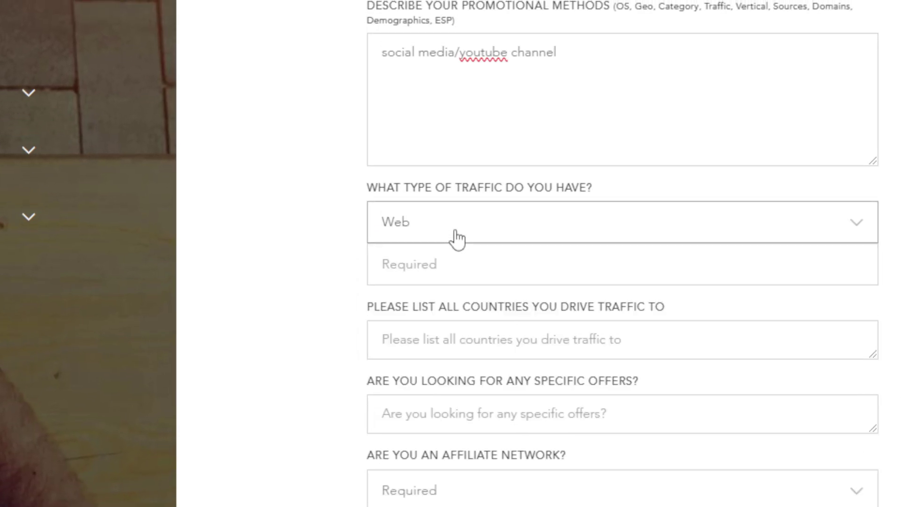
left_click(452, 305)
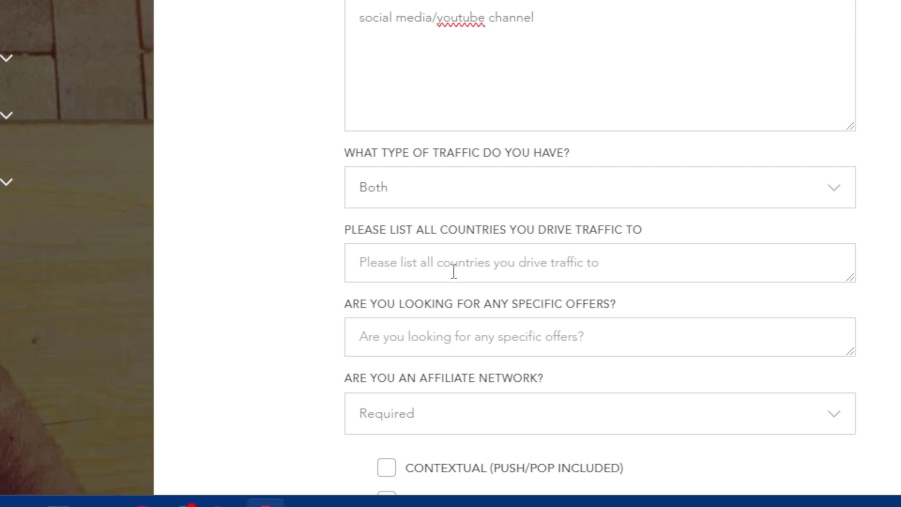
left_click(456, 259)
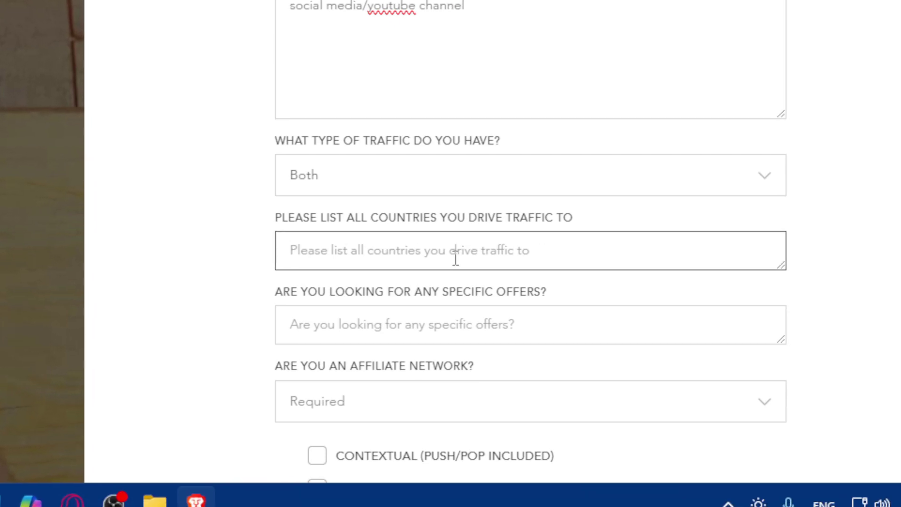
type("united ")
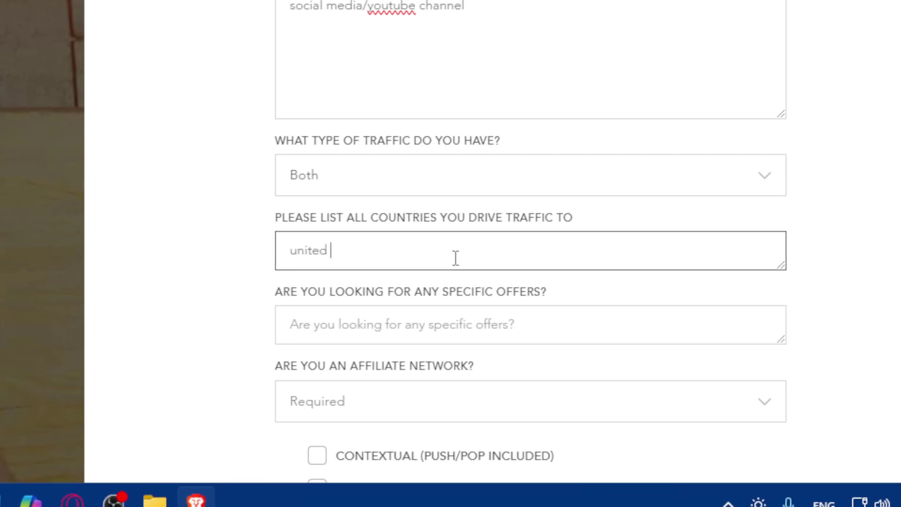
type("state")
scroll(454, 267, "down", 2)
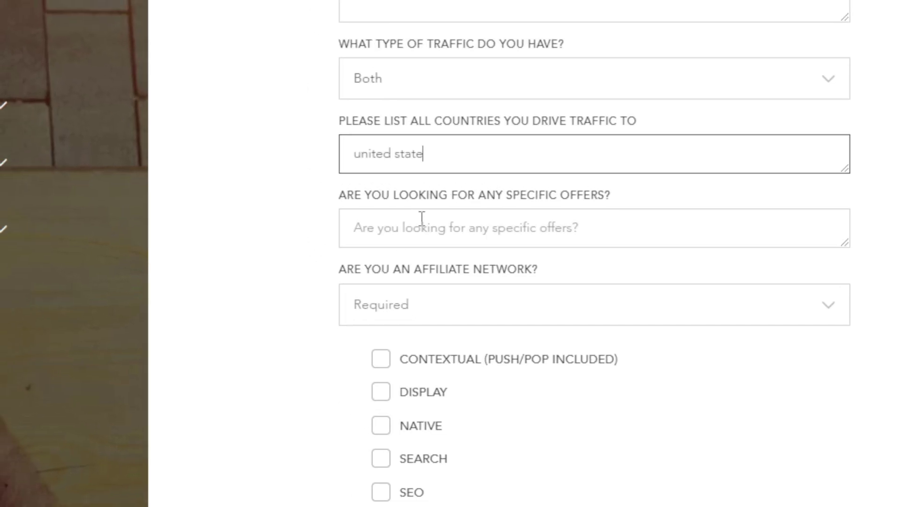
Answer 'no' to specific offers and No to being an affiliate network
left_click(428, 253)
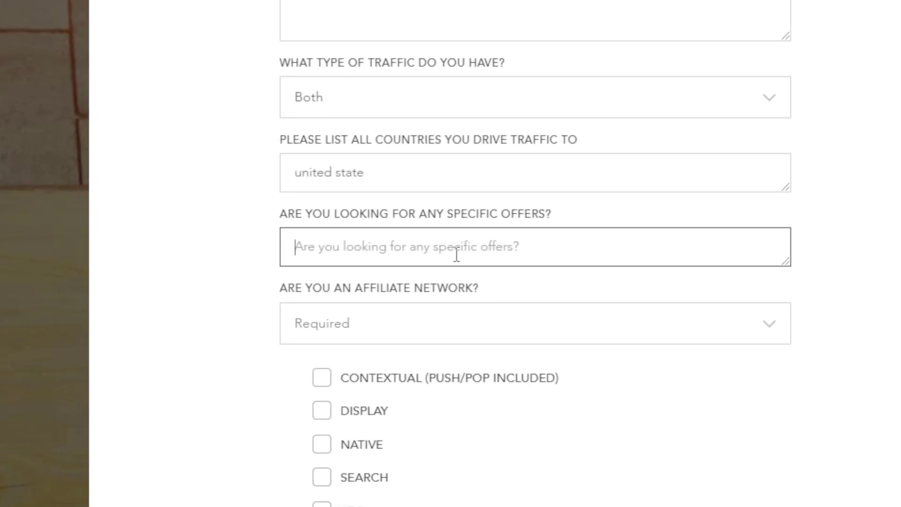
type("no")
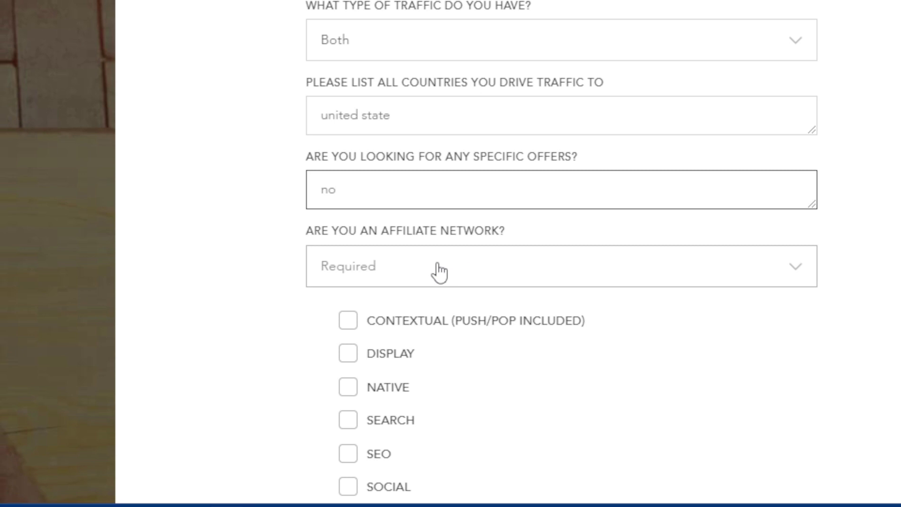
left_click(449, 260)
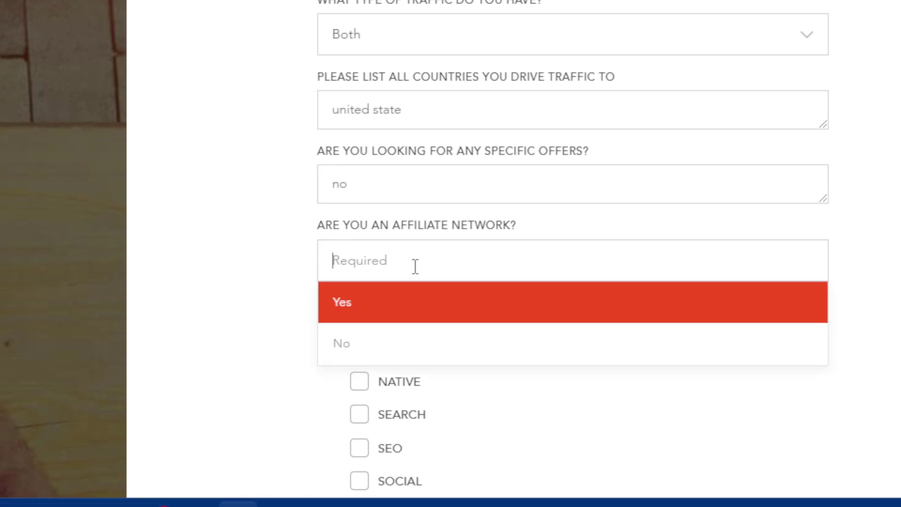
left_click(426, 343)
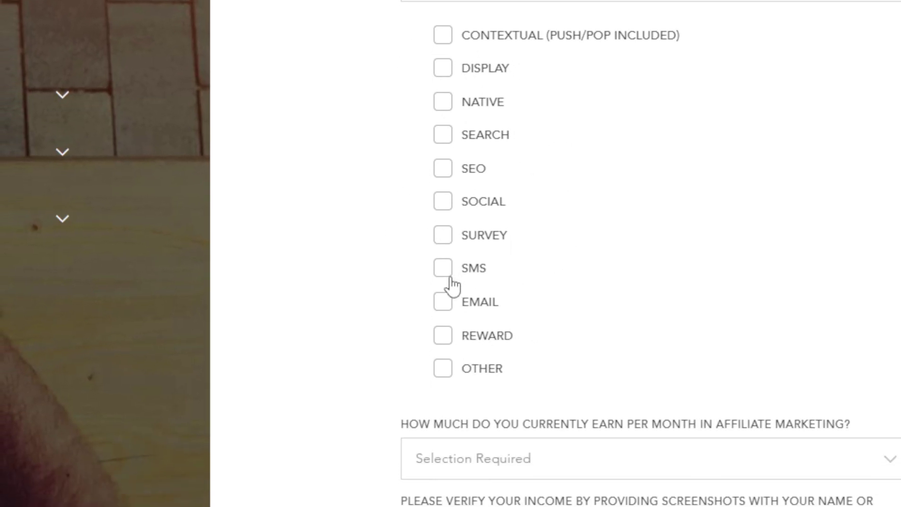
Tick Search and Email as traffic types, leaving SMS unticked
left_click(435, 177)
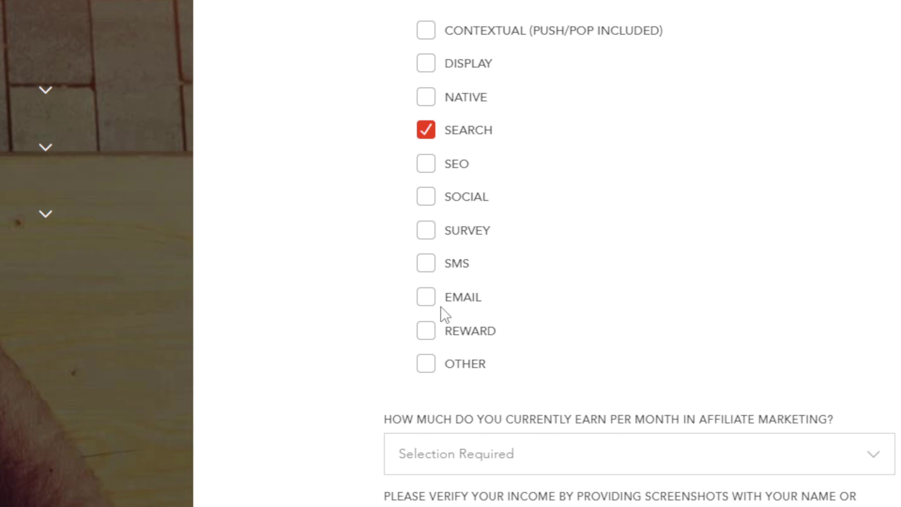
left_click(452, 363)
left_click(452, 397)
left_click(452, 363)
scroll(493, 317, "down", 2)
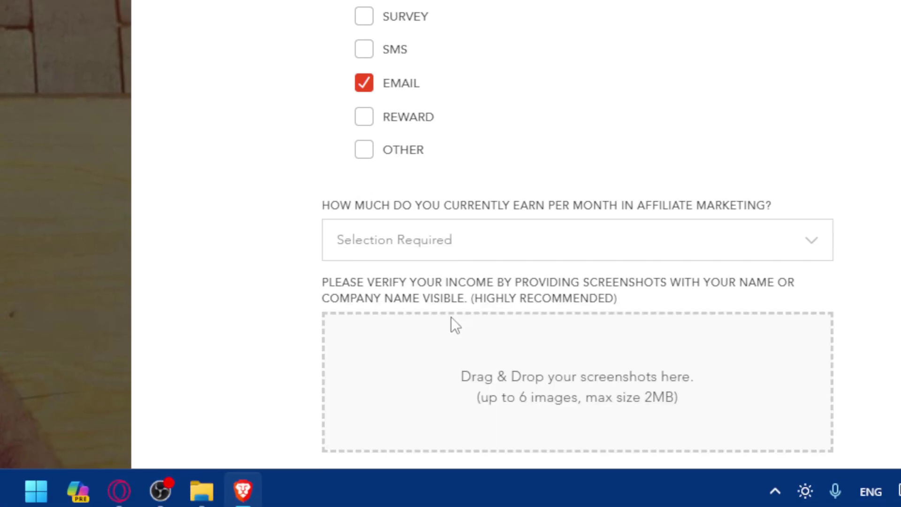
scroll(423, 225, "down", 2)
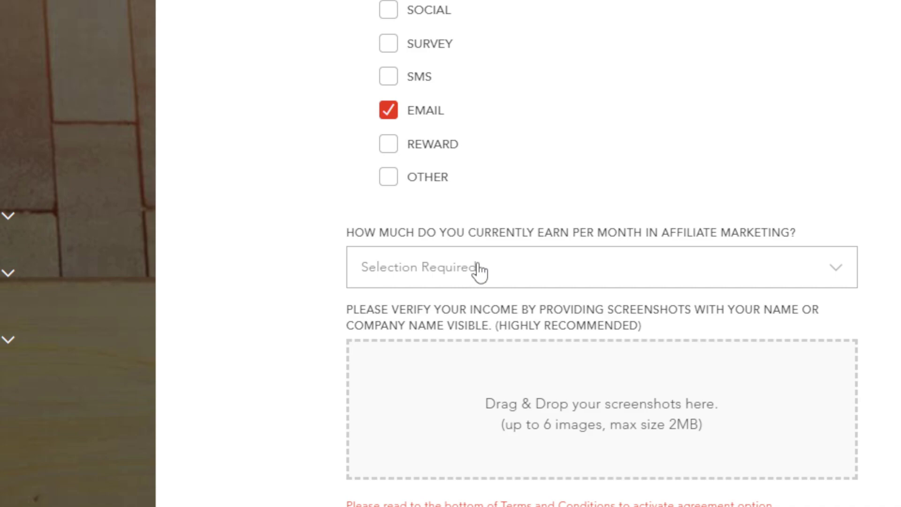
Set monthly affiliate earnings to $0 - $4,999
left_click(478, 269)
left_click(458, 298)
left_click(439, 232)
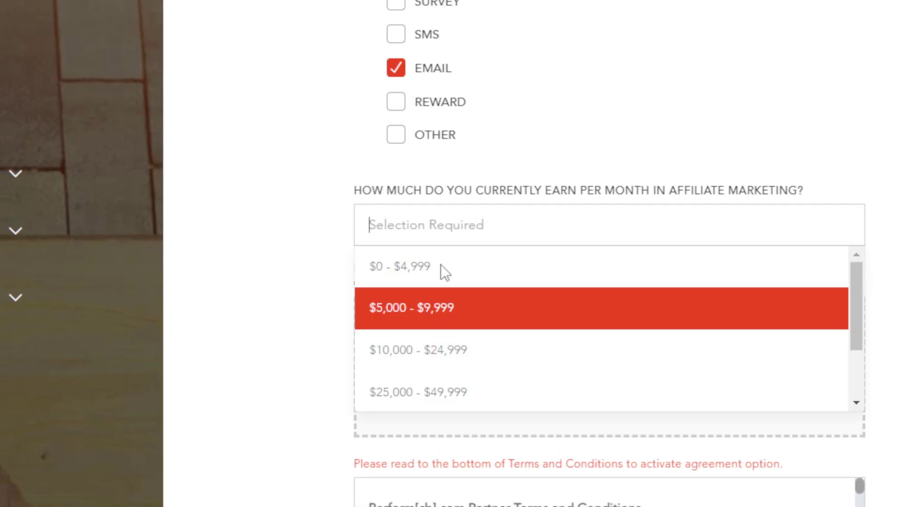
left_click(442, 270)
scroll(465, 211, "down", 2)
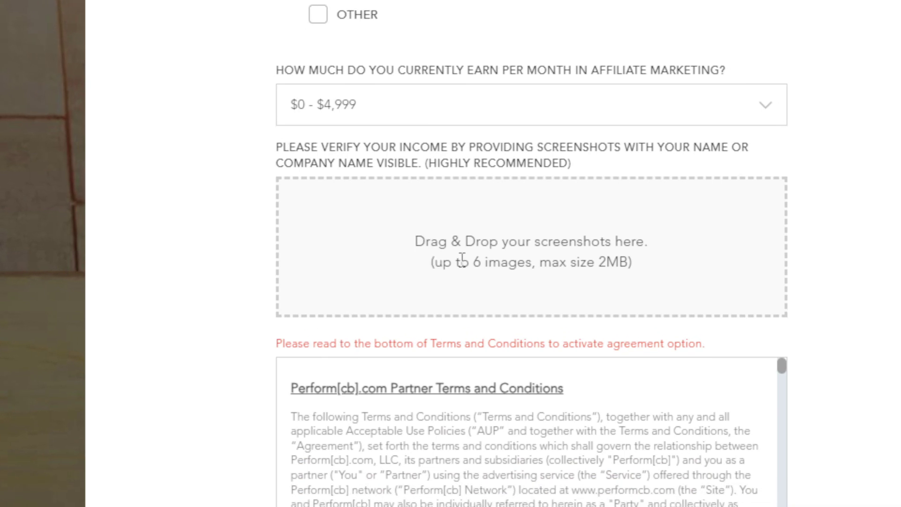
Upload wallpaper (3).jpg as the income verification screenshot
left_click(465, 255)
left_click(106, 42)
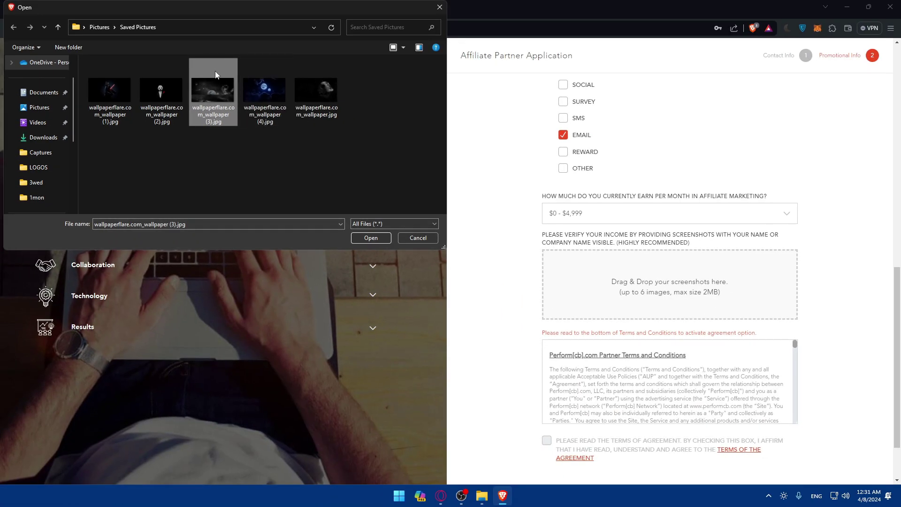
left_click(360, 238)
scroll(615, 314, "down", 1)
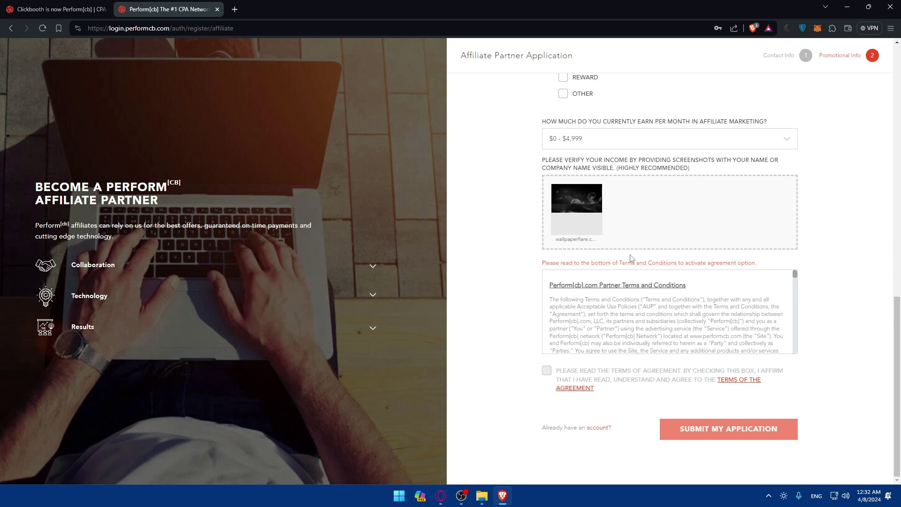
scroll(643, 296, "down", 2)
scroll(644, 301, "down", 2)
scroll(644, 302, "down", 2)
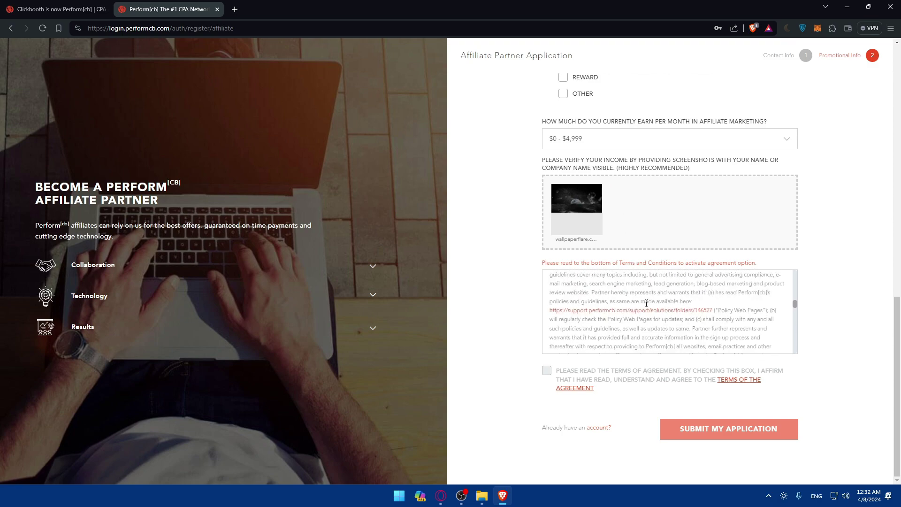
scroll(645, 308, "down", 2)
scroll(645, 310, "down", 2)
scroll(644, 315, "down", 2)
scroll(643, 315, "down", 2)
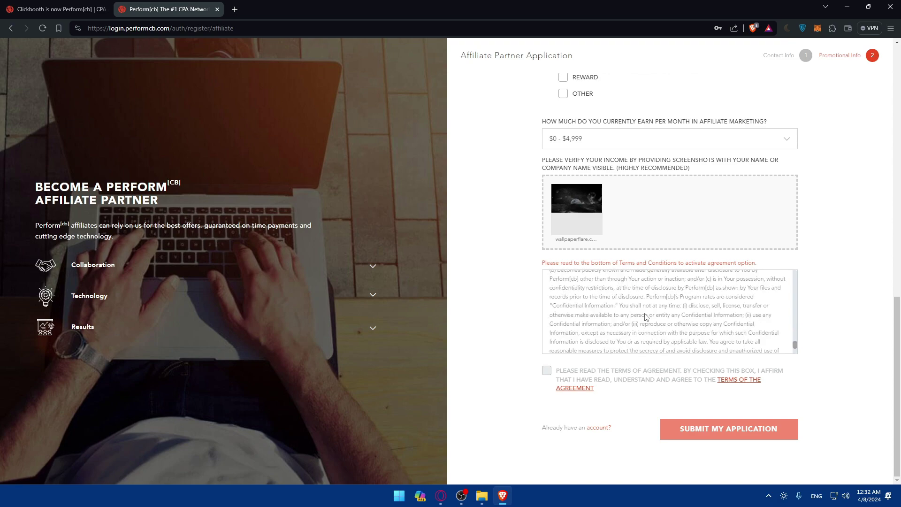
scroll(644, 315, "down", 2)
Tick the terms agreement checkbox and submit the affiliate application
left_click(547, 370)
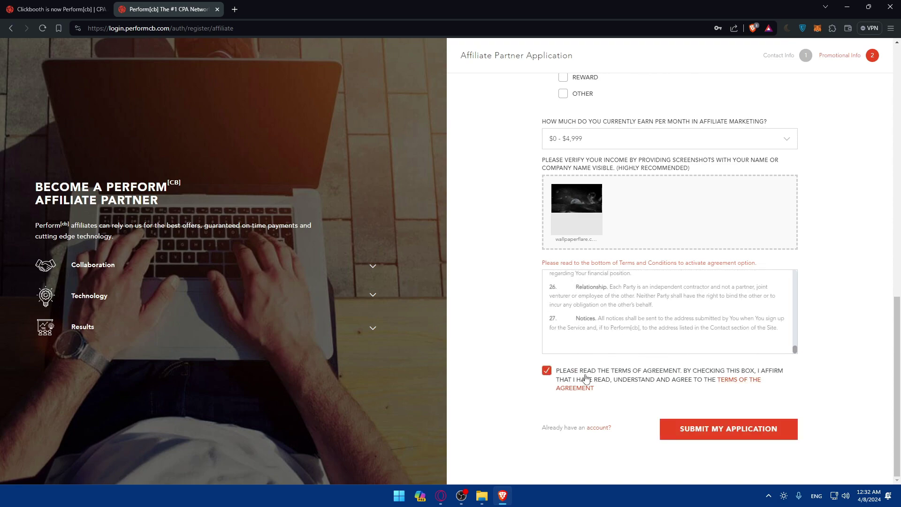
left_click(725, 435)
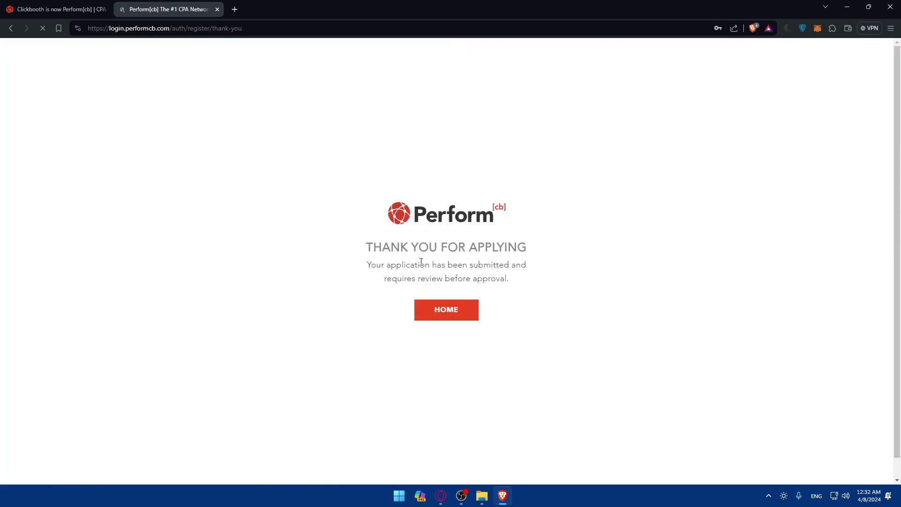
Return from the thank-you page to the Perform[cb] homepage and close the Save password popup
left_click_drag(385, 256, 566, 260)
left_click(345, 267)
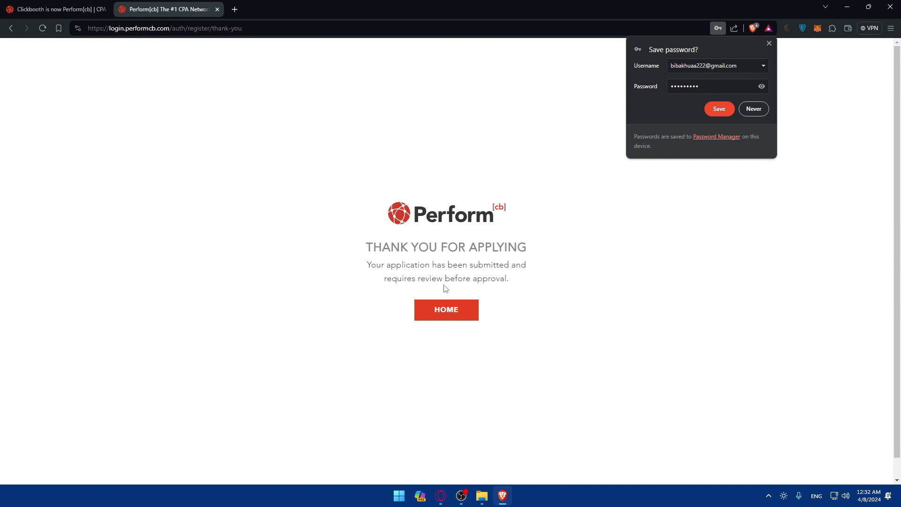
left_click(454, 310)
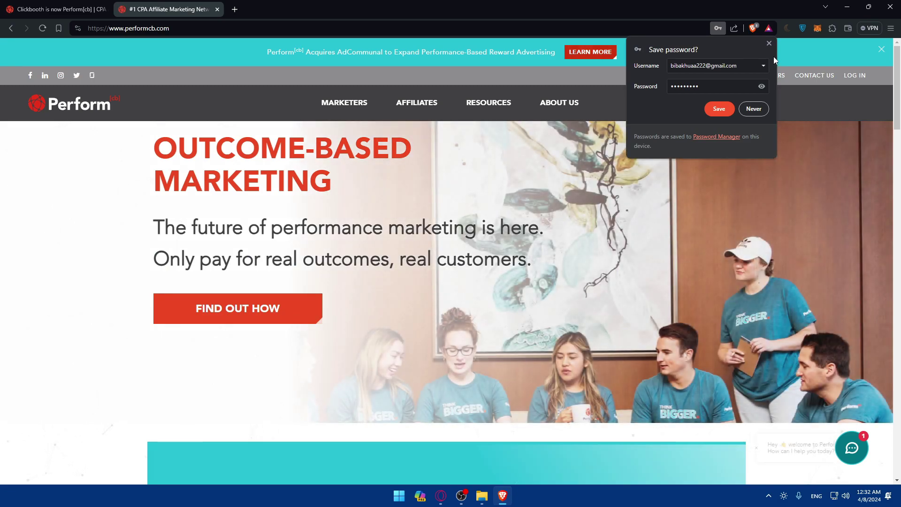
left_click(768, 42)
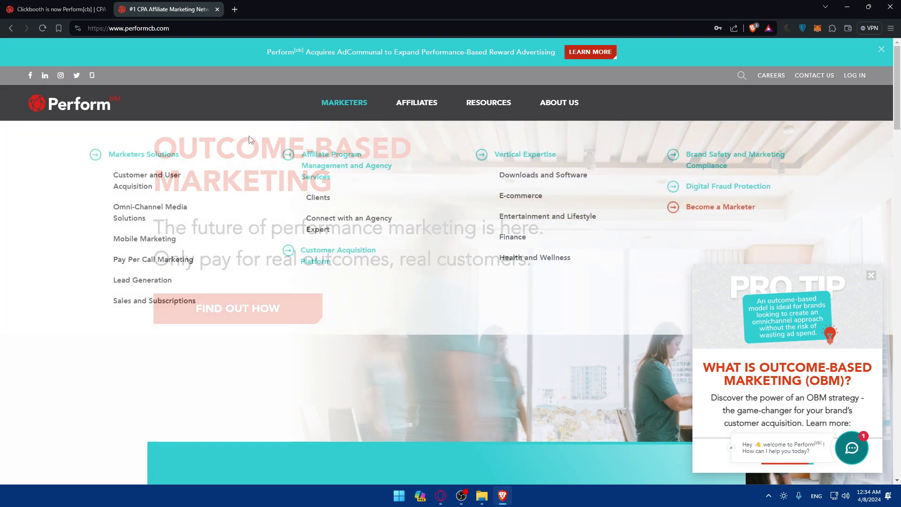
mouse_move(344, 103)
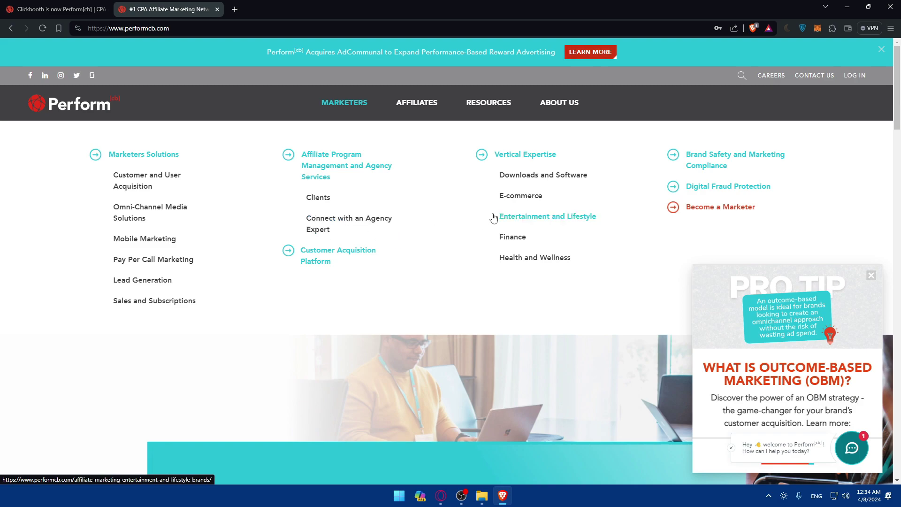
scroll(432, 242, "down", 2)
scroll(425, 247, "down", 3)
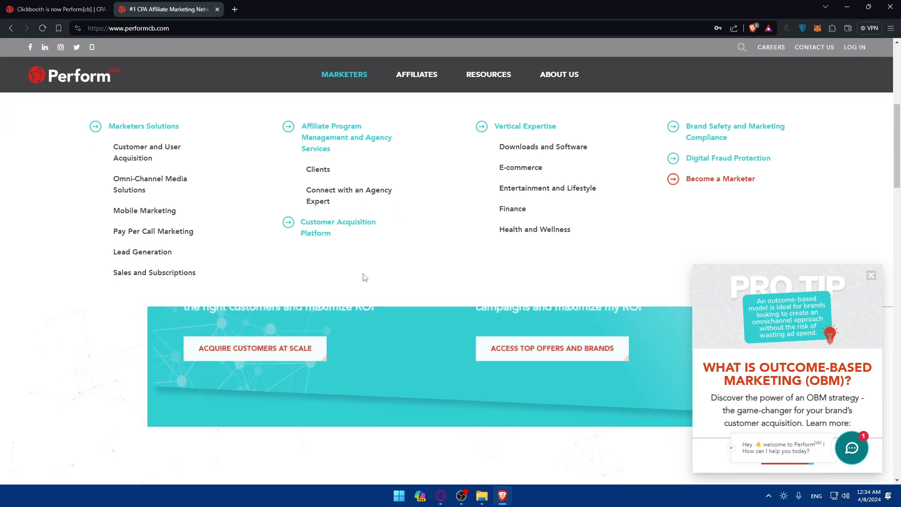
scroll(476, 289, "down", 1)
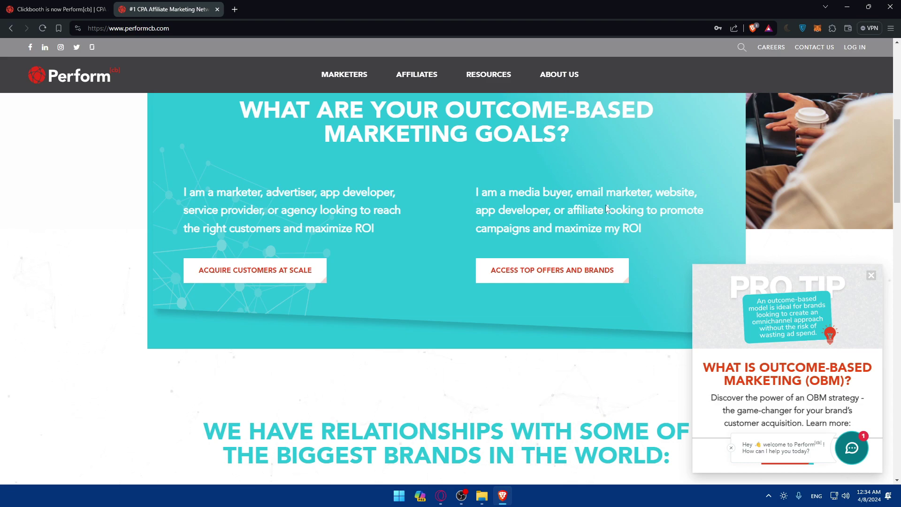
scroll(454, 243, "down", 1)
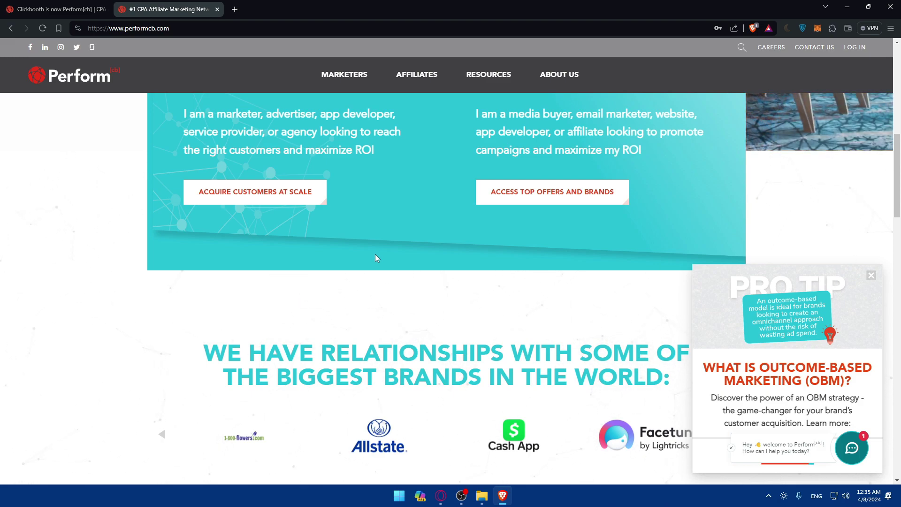
scroll(369, 262, "down", 1)
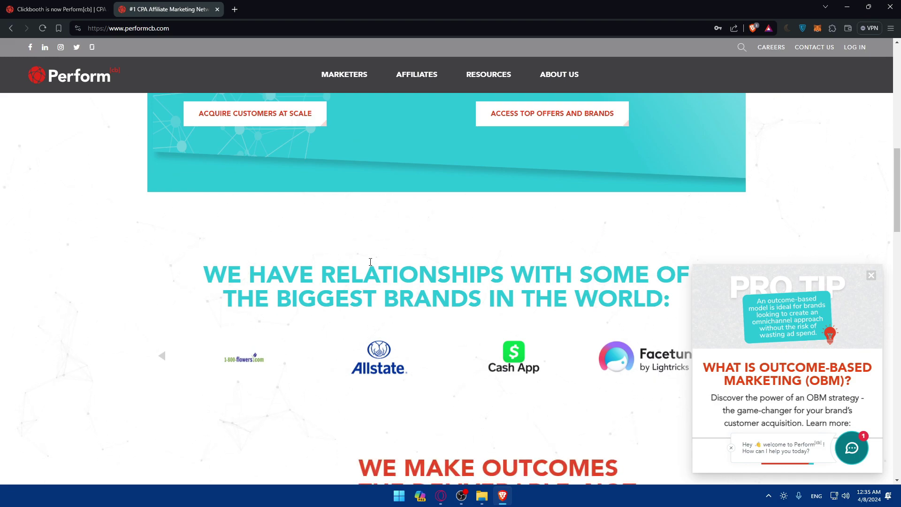
scroll(371, 263, "down", 2)
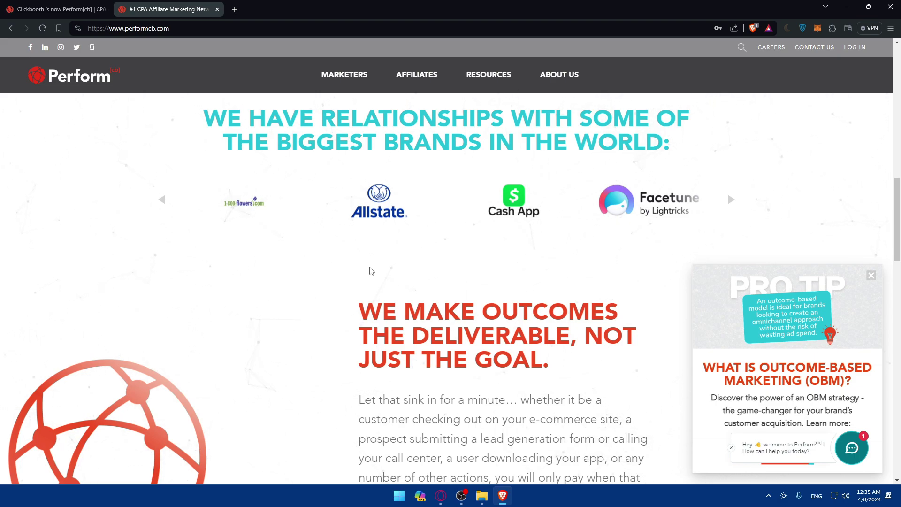
scroll(371, 271, "down", 3)
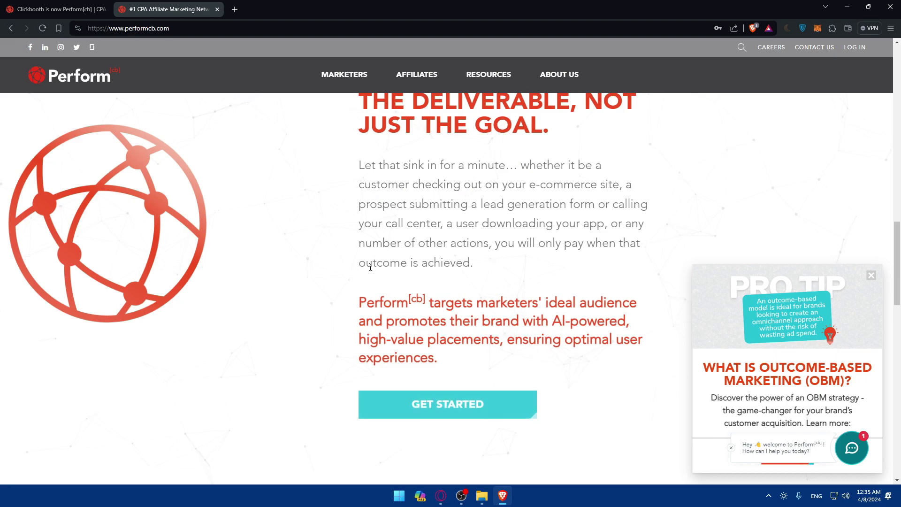
scroll(370, 271, "down", 2)
scroll(370, 267, "up", 4)
scroll(370, 267, "up", 2)
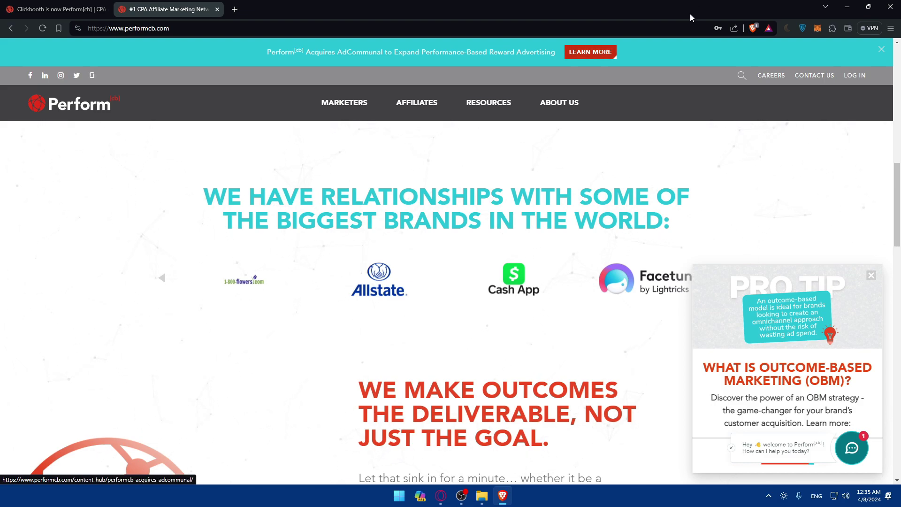
Open a new blank tab, then close the Clickbooth tab and the Perform[cb] homepage tab
left_click(232, 8)
left_click(110, 9)
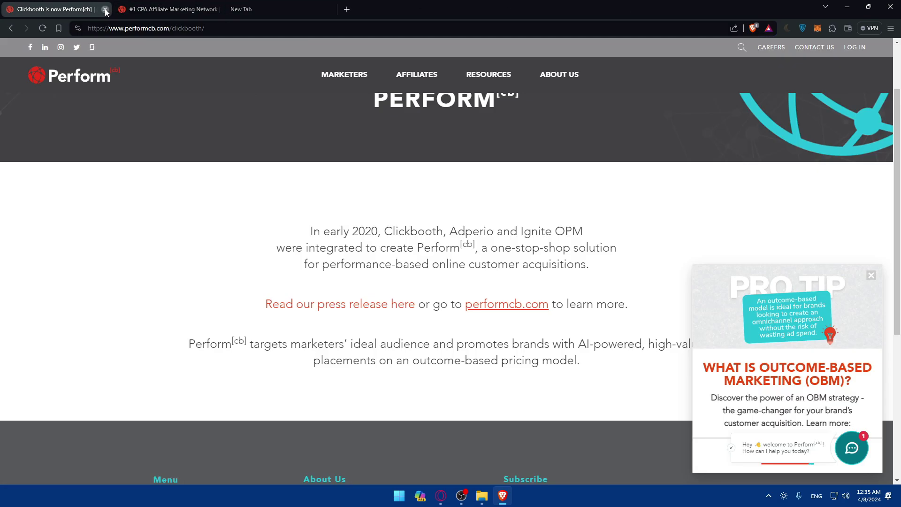
left_click(105, 10)
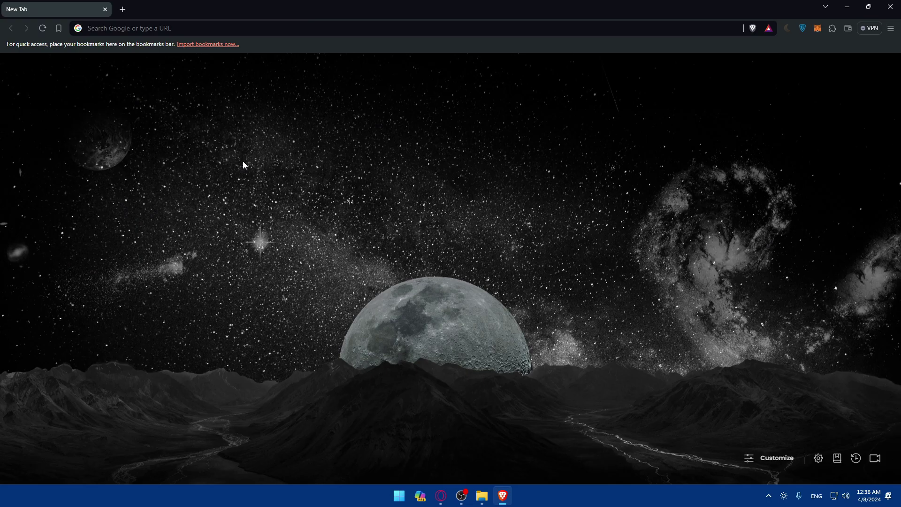